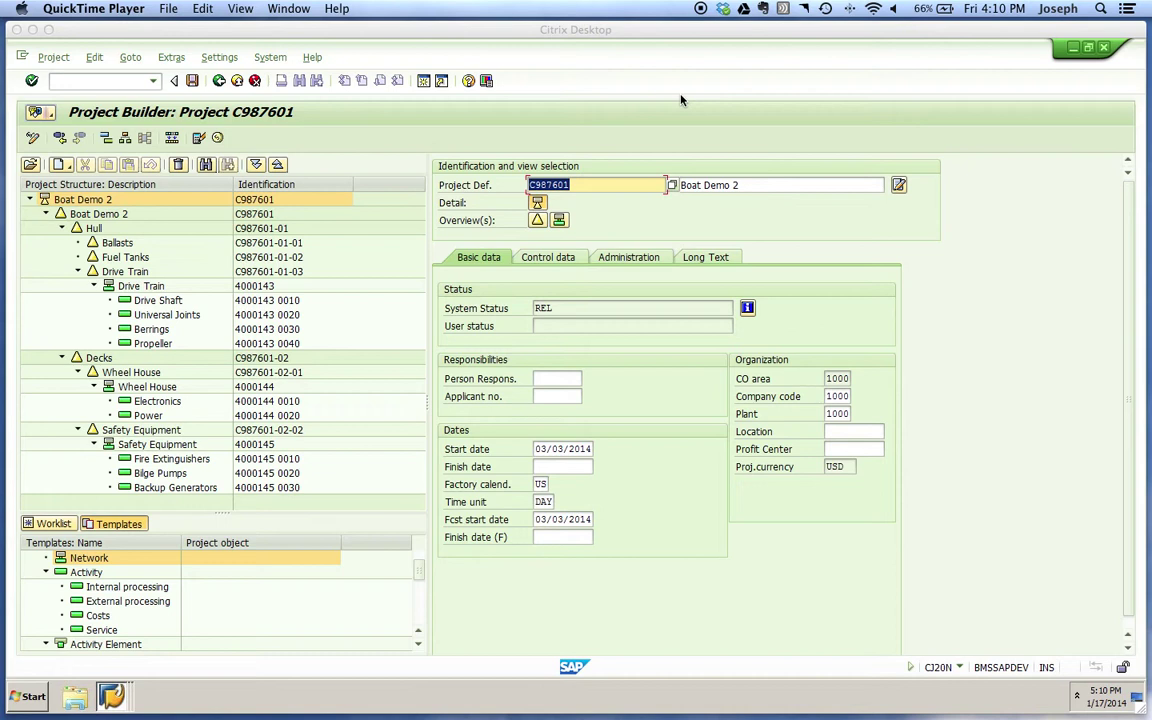
{"action": "left_click", "coordinate": [167, 272]}
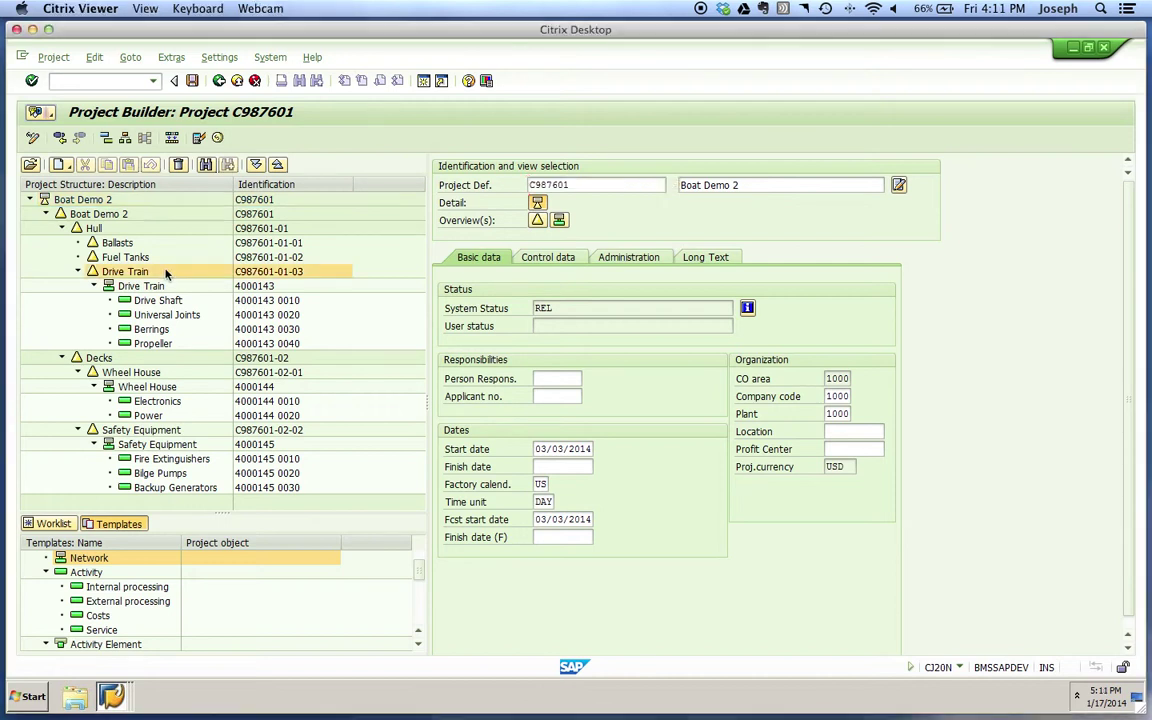
Step: Review the Drive Train's basic, forecast and actual dates, then switch to the Project Info System structure window
{"action": "left_click", "coordinate": [535, 259]}
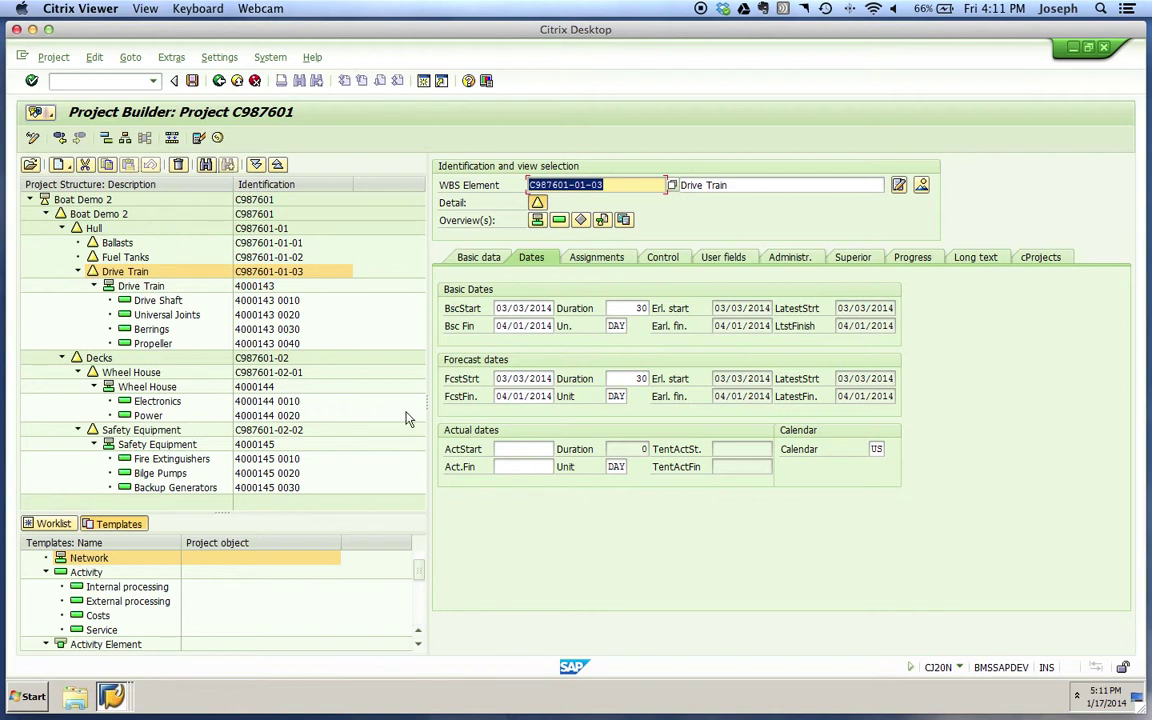
{"action": "left_click", "coordinate": [113, 700]}
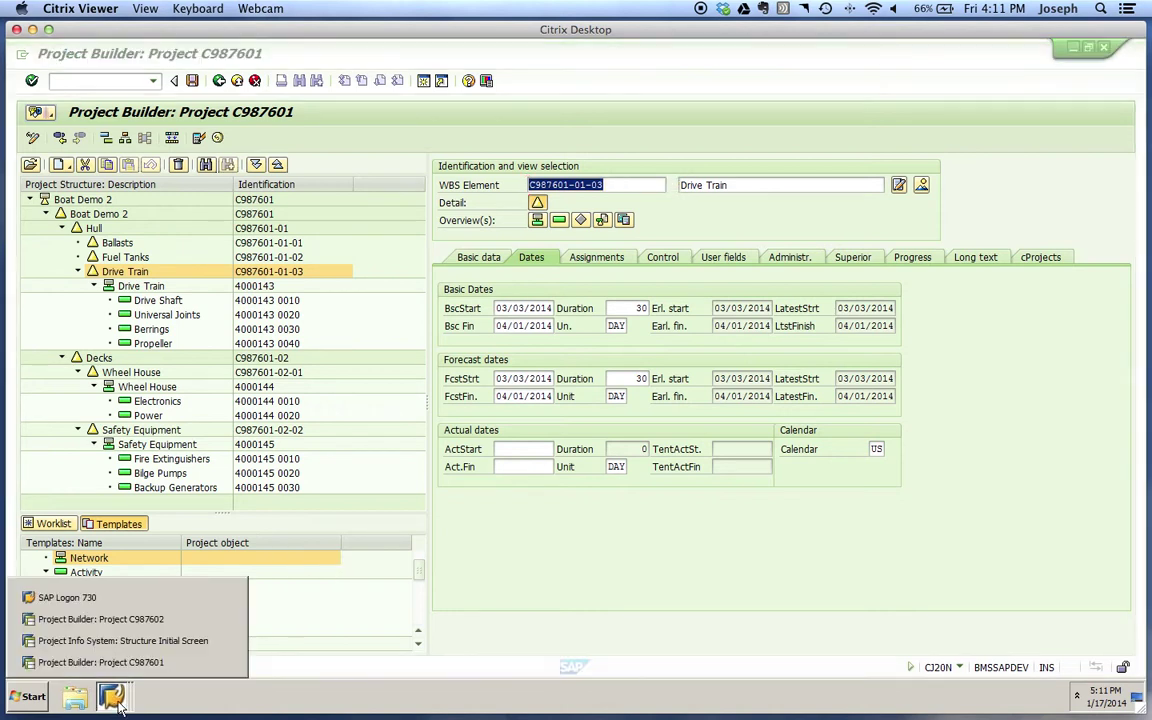
{"action": "left_click", "coordinate": [163, 641]}
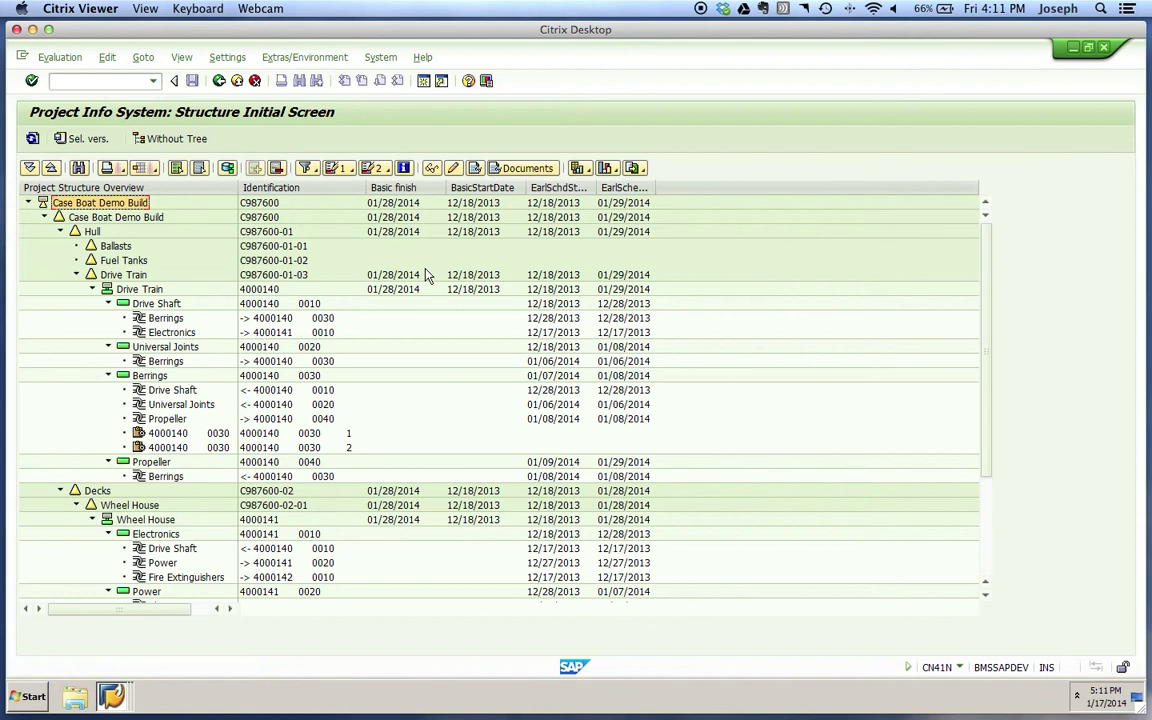
Step: Switch back to the Project Builder window for project C987601
{"action": "left_click", "coordinate": [117, 697]}
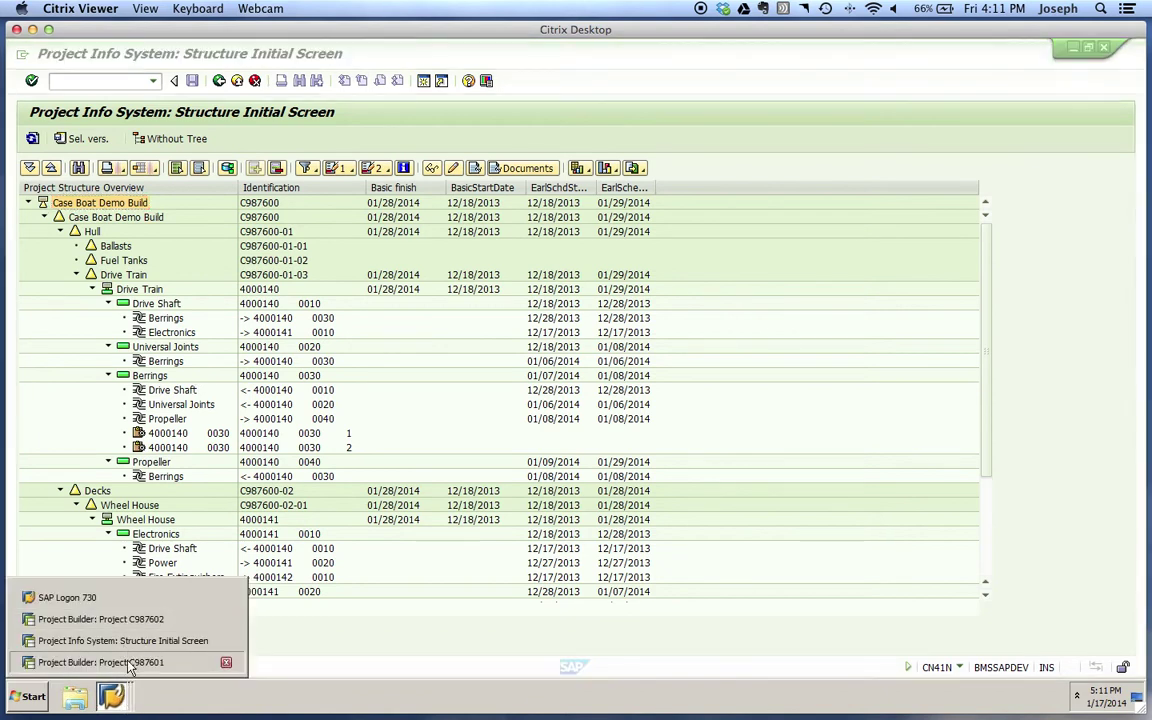
{"action": "left_click", "coordinate": [95, 662]}
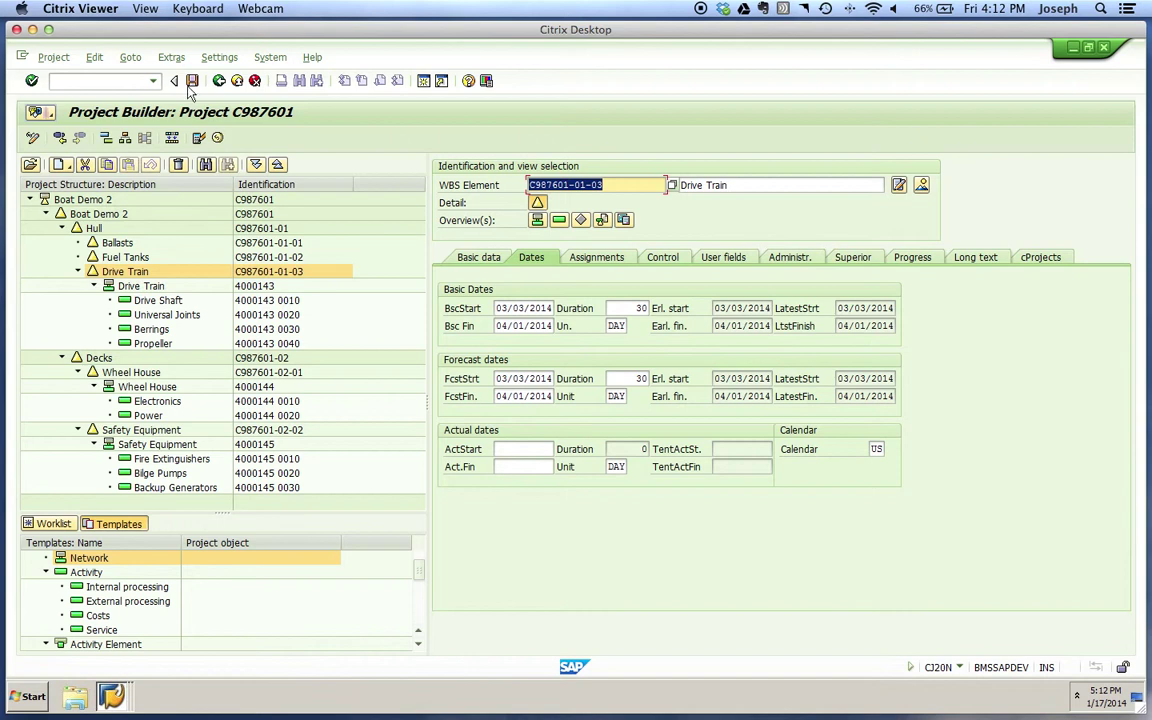
Step: Open the Boat Demo 2 planning board and widen its table to show start, finish and work columns
{"action": "left_click", "coordinate": [80, 200]}
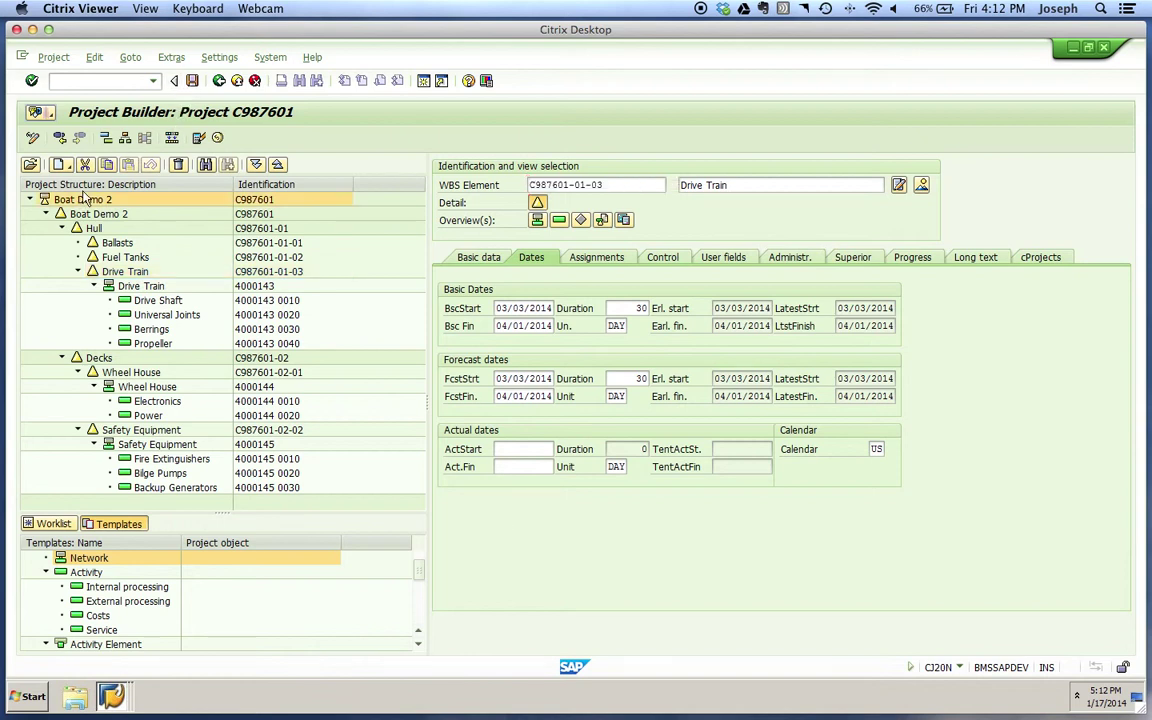
{"action": "left_click", "coordinate": [110, 141]}
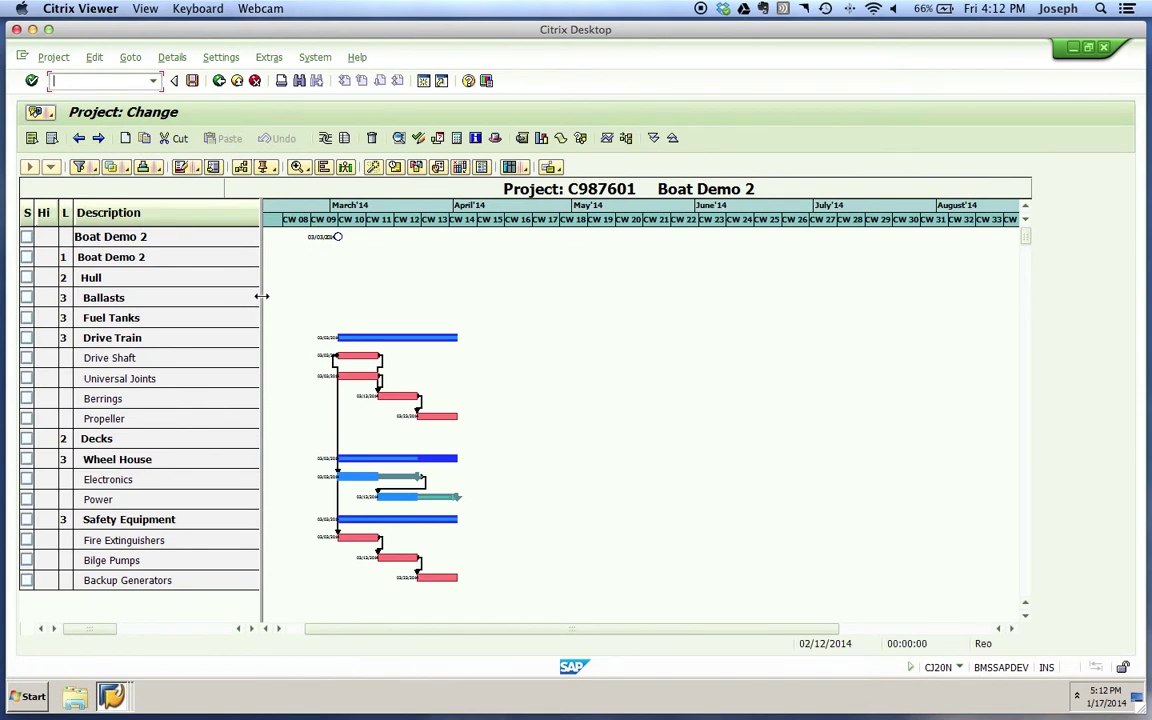
{"action": "left_click_drag", "start_coordinate": [270, 296], "coordinate": [764, 300]}
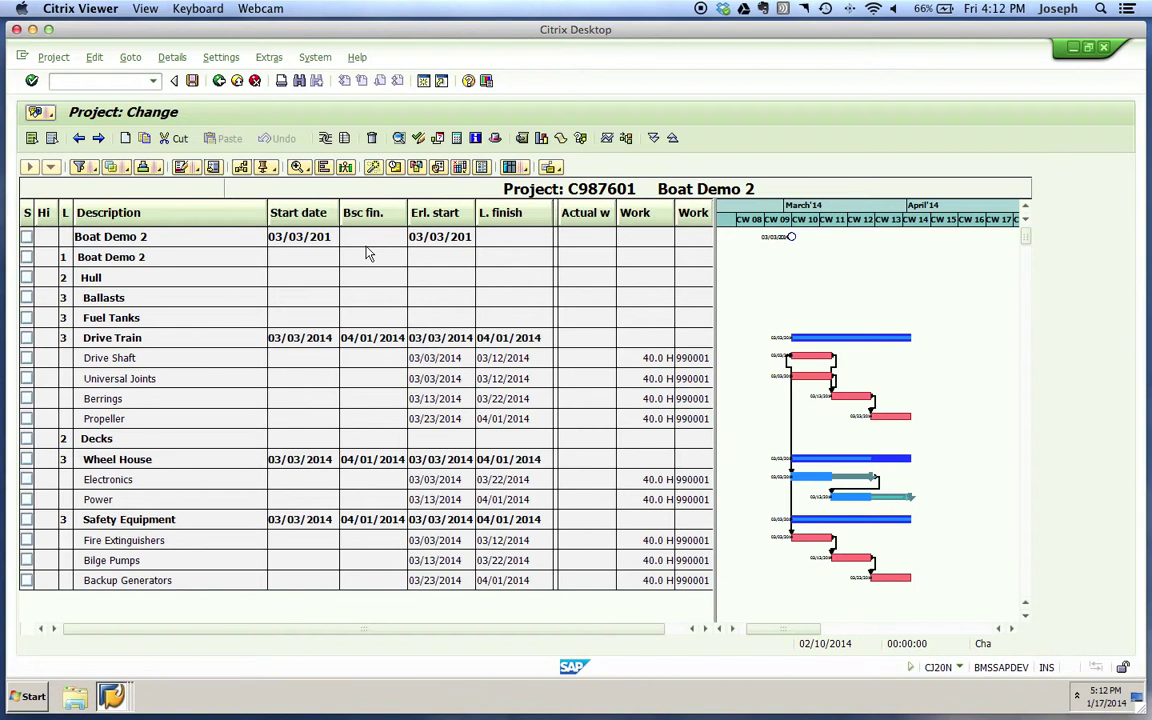
{"action": "left_click", "coordinate": [460, 167]}
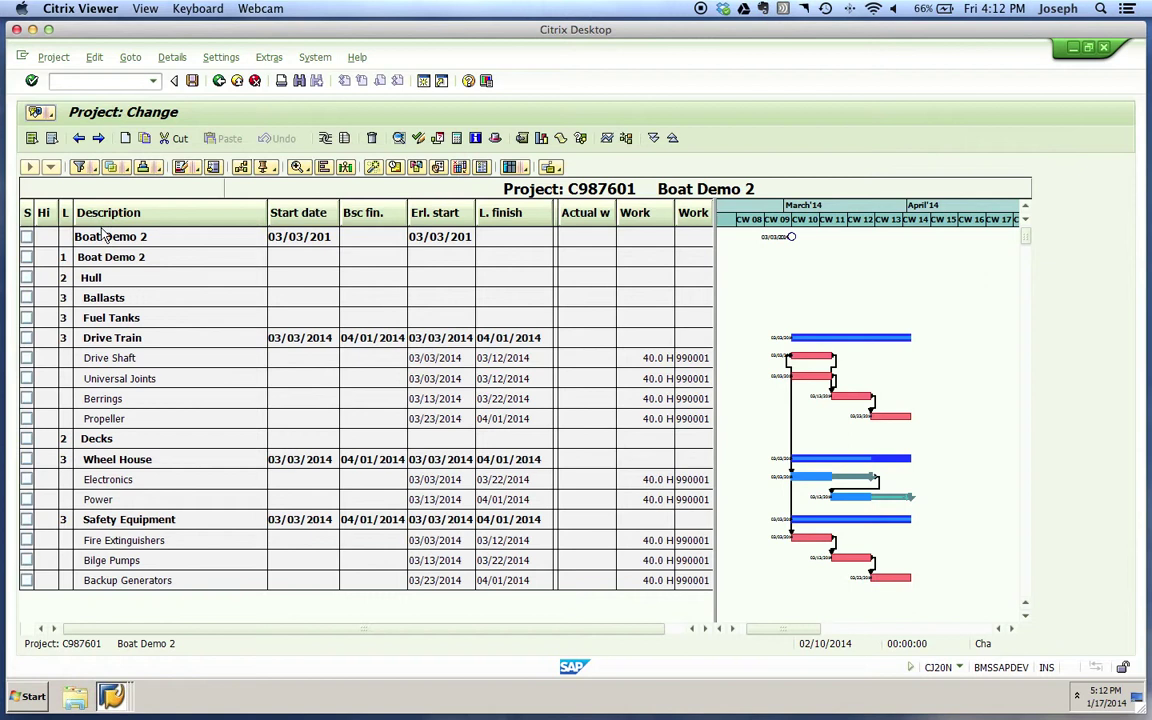
Step: Select all planning board rows and transfer their basic dates to forecast dates
{"action": "left_click", "coordinate": [31, 139]}
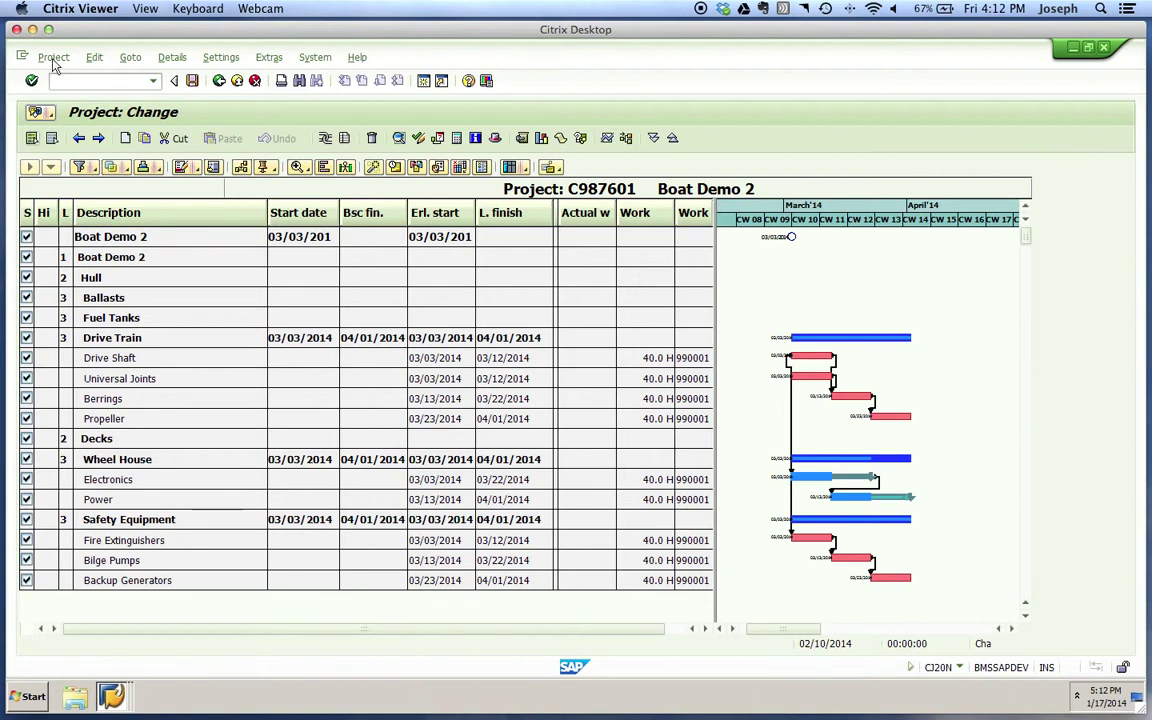
{"action": "left_click", "coordinate": [93, 58]}
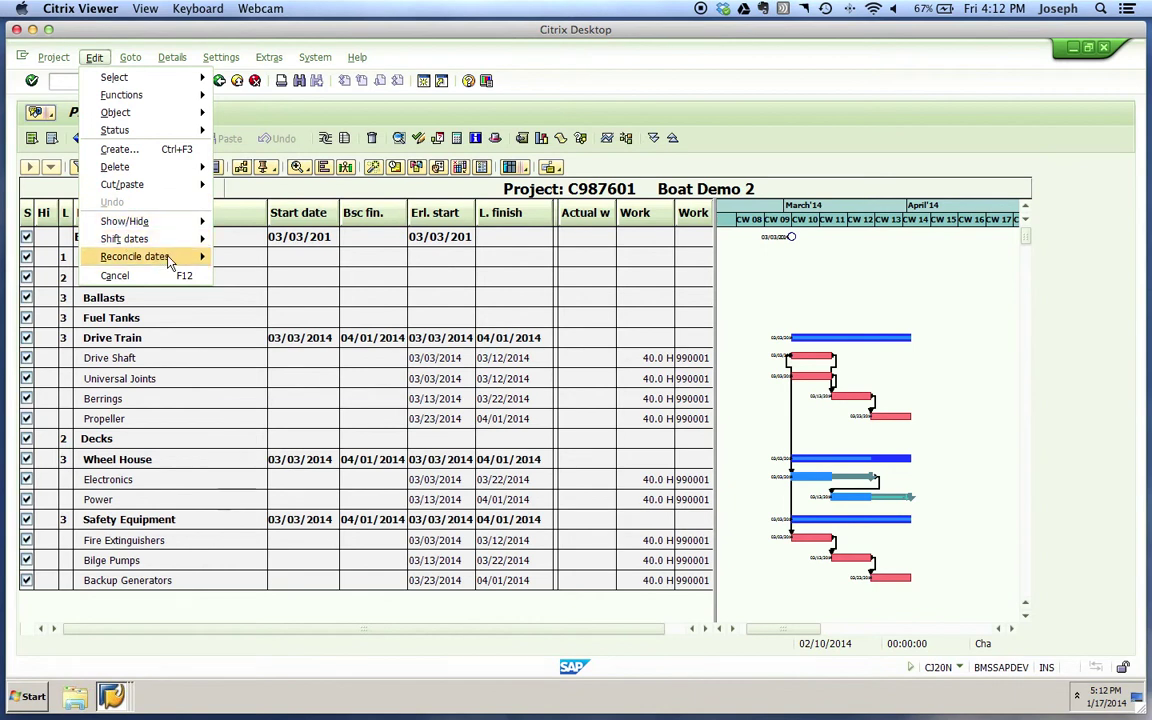
{"action": "mouse_move", "coordinate": [168, 260]}
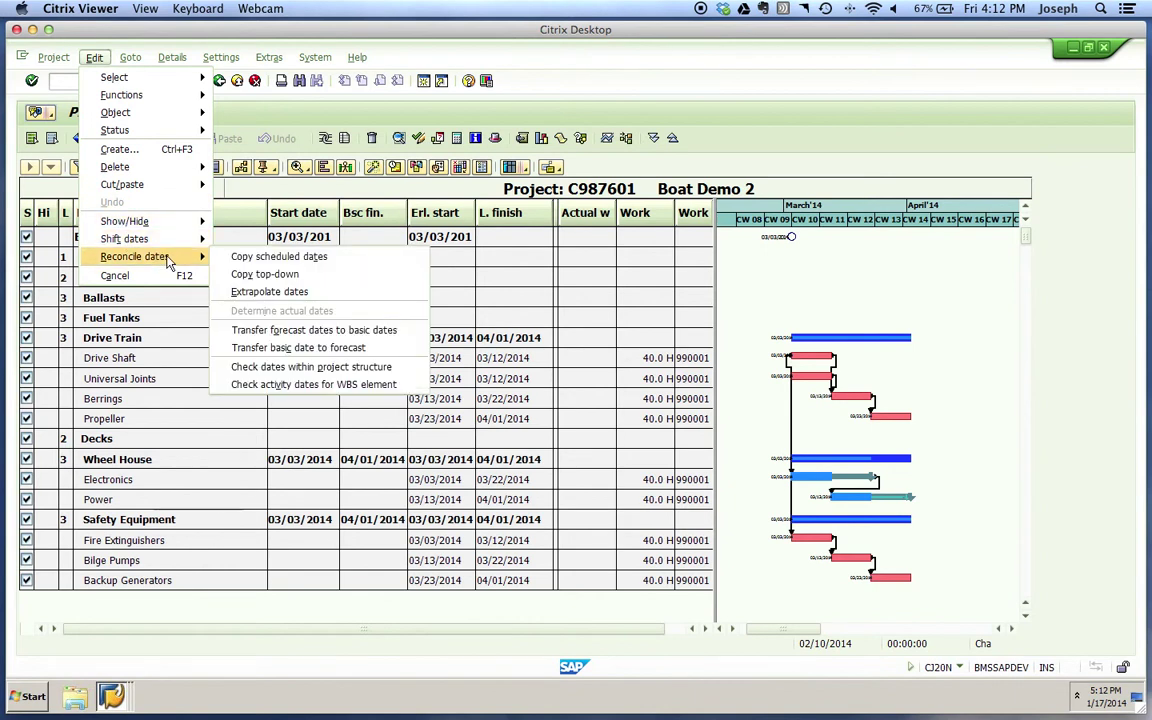
{"action": "left_click", "coordinate": [288, 349]}
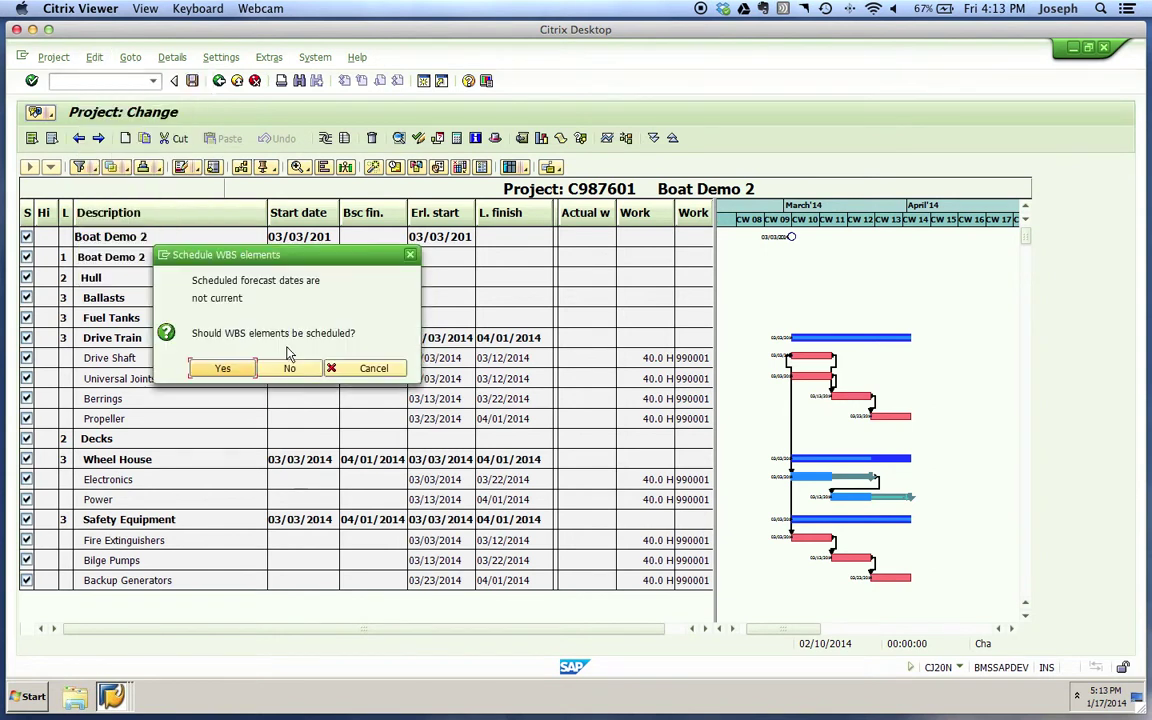
Step: Confirm scheduling the WBS elements, producing a log with two capacity-category warnings
{"action": "left_click", "coordinate": [222, 369]}
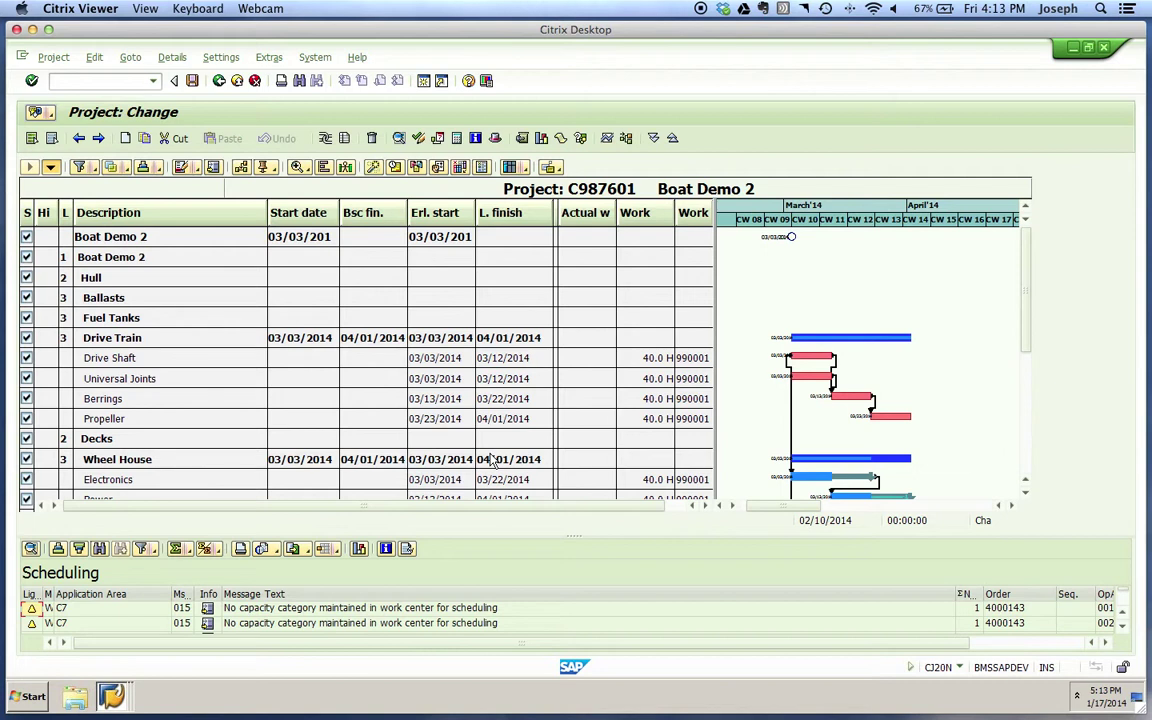
Step: Add forecast dates to the Gantt chart's displayed date sets, then review and close the legend
{"action": "left_click", "coordinate": [417, 168]}
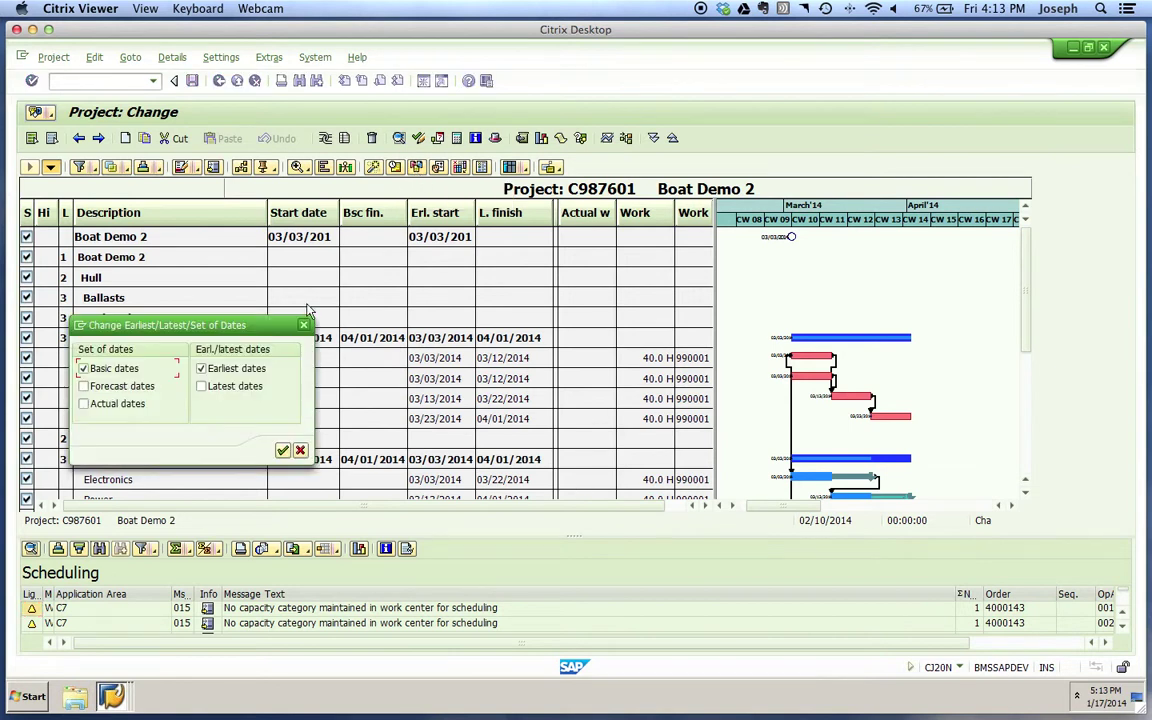
{"action": "left_click", "coordinate": [84, 387]}
{"action": "left_click", "coordinate": [283, 452]}
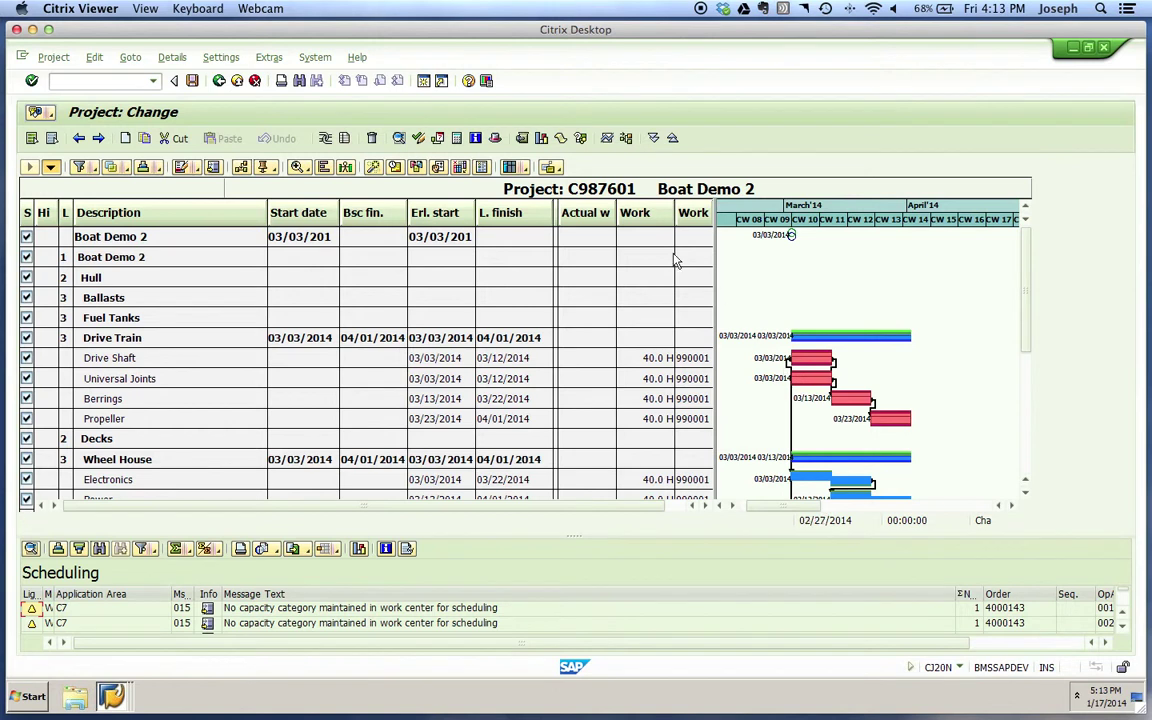
{"action": "left_click", "coordinate": [483, 170]}
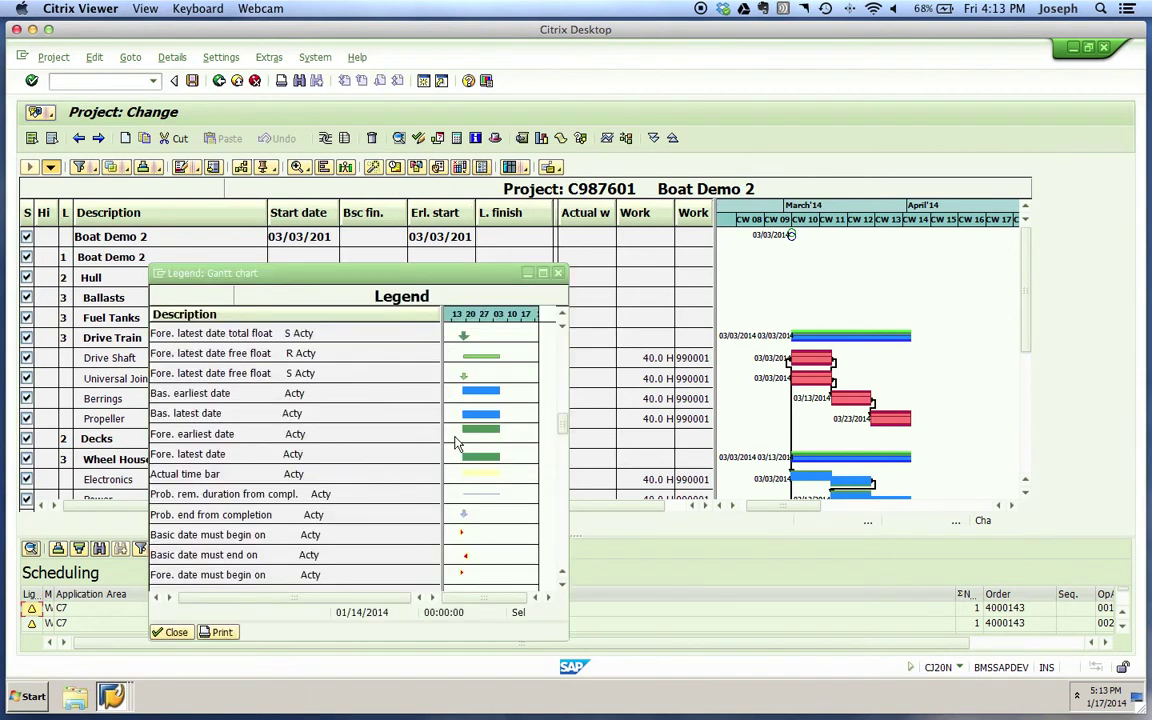
{"action": "left_click", "coordinate": [560, 274]}
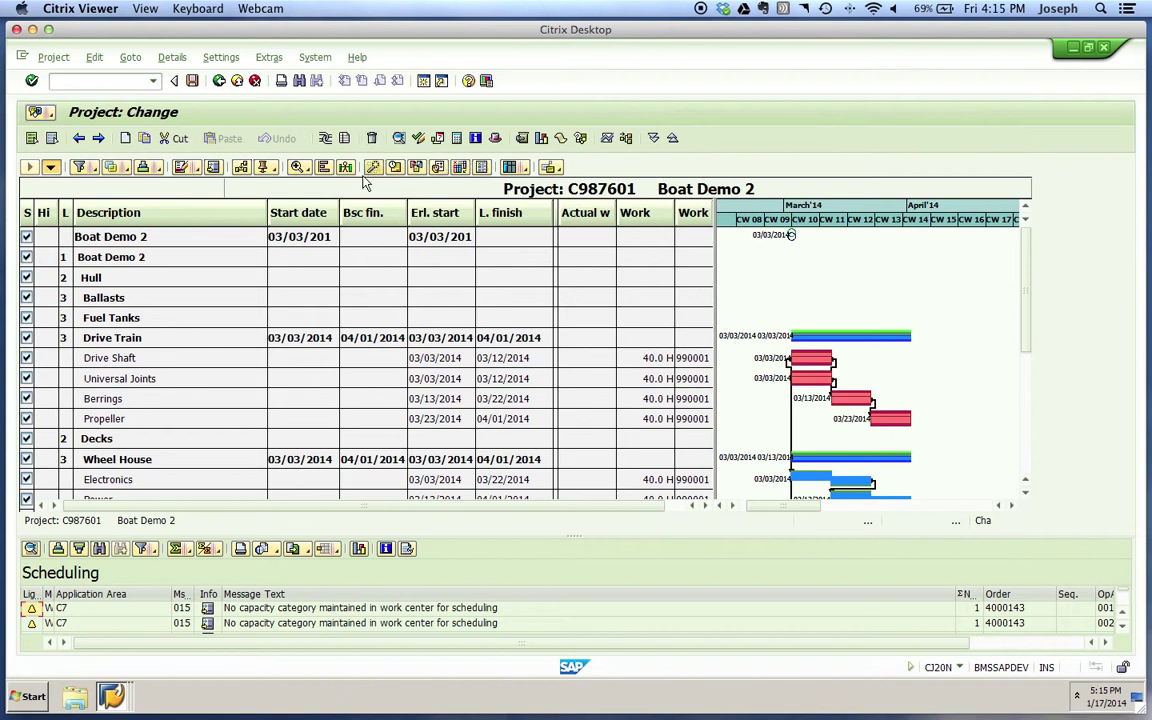
{"action": "left_click", "coordinate": [437, 168]}
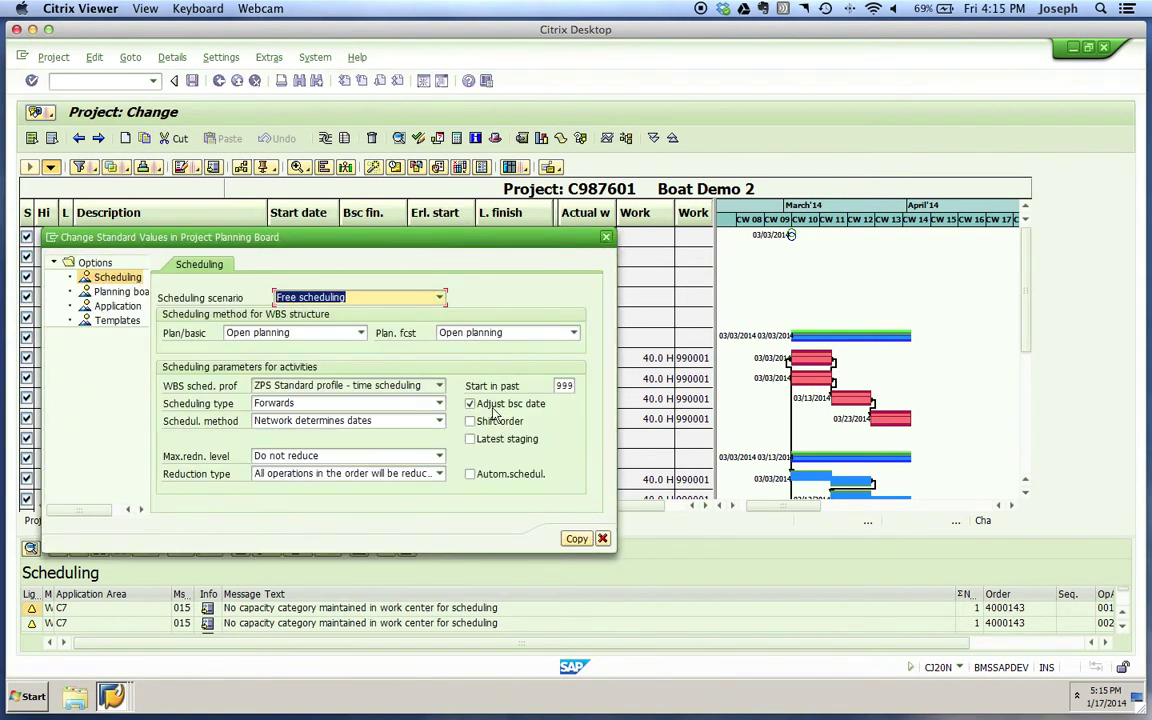
{"action": "left_click", "coordinate": [606, 239]}
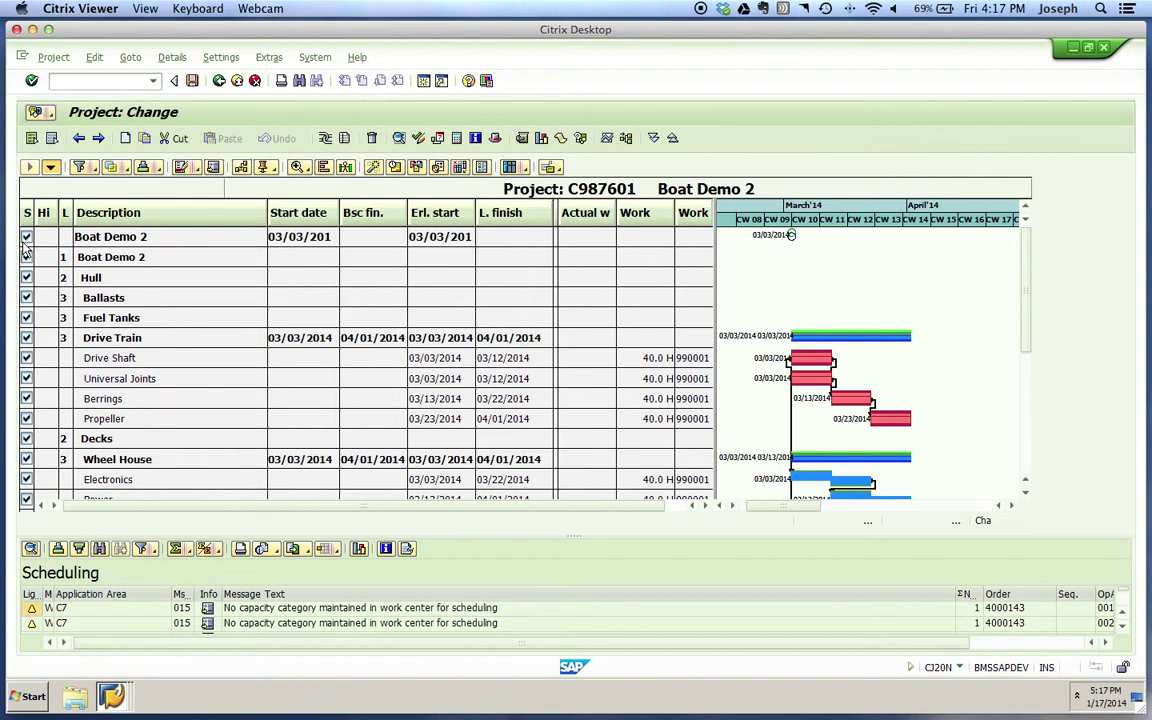
Step: Open the Shift Project dialog for C987601 via Edit > Shift dates > Project
{"action": "left_click", "coordinate": [94, 58]}
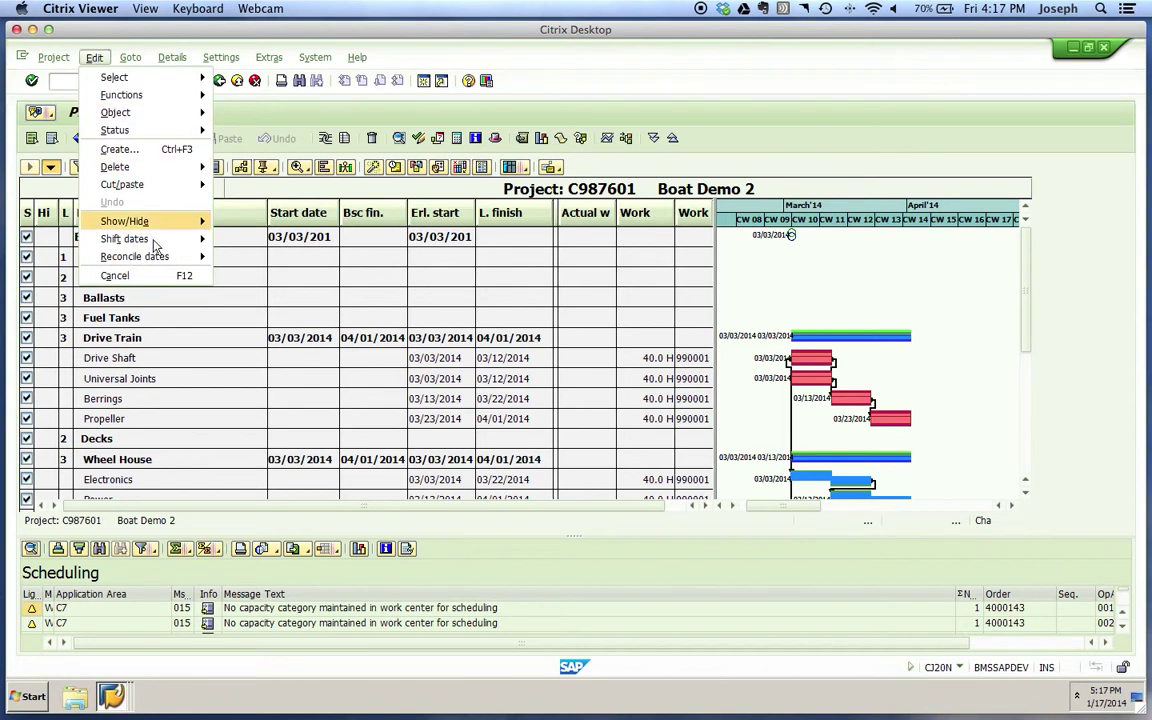
{"action": "mouse_move", "coordinate": [158, 244]}
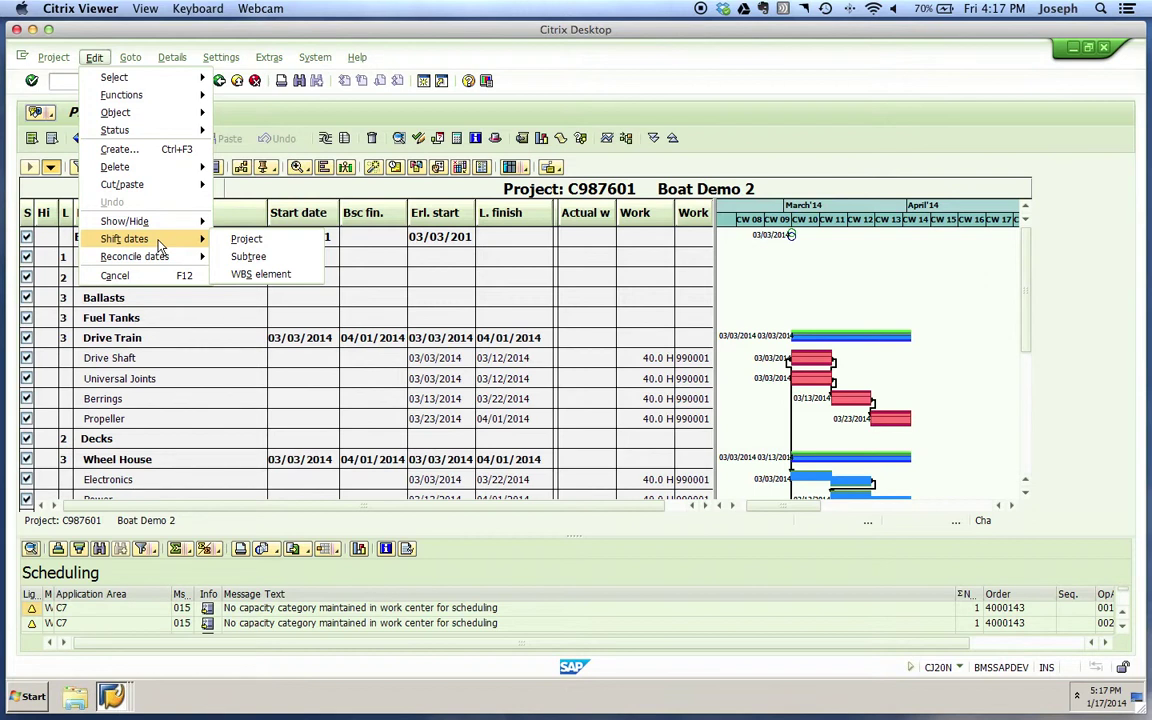
{"action": "left_click", "coordinate": [245, 240]}
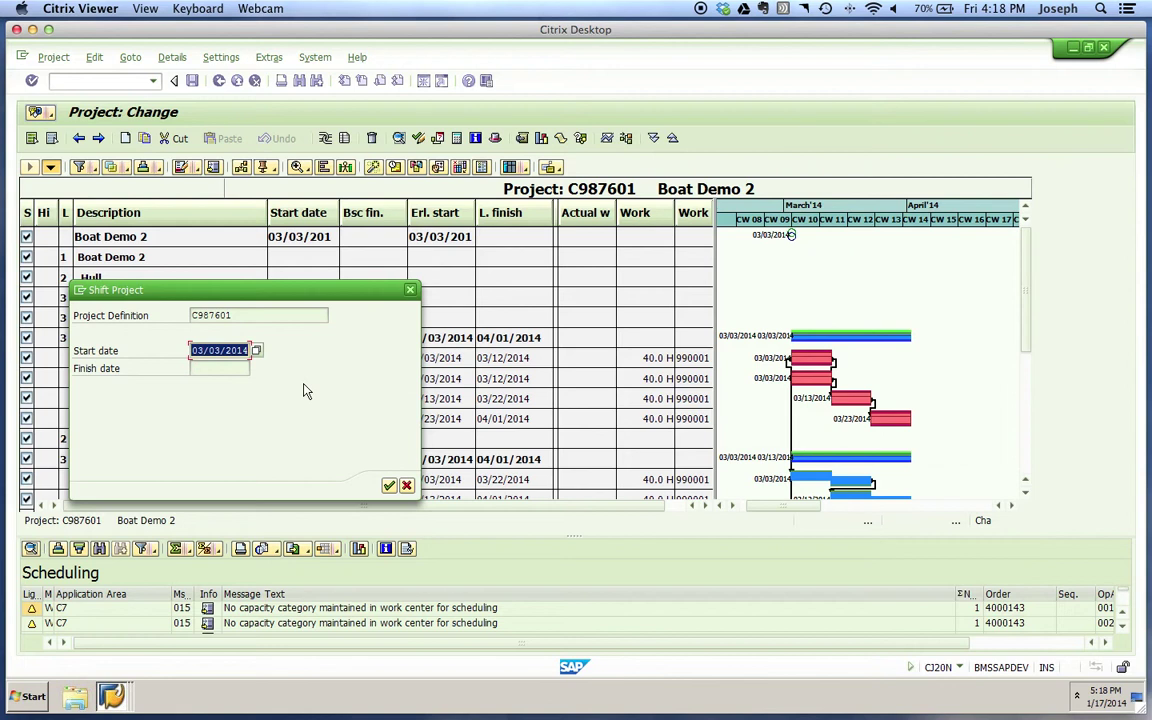
Step: Shift the project start to 01/01/2014, pass the non-working-day warning, and reschedule basic dates
{"action": "type", "text": "01012014"}
{"action": "key", "text": "Return"}
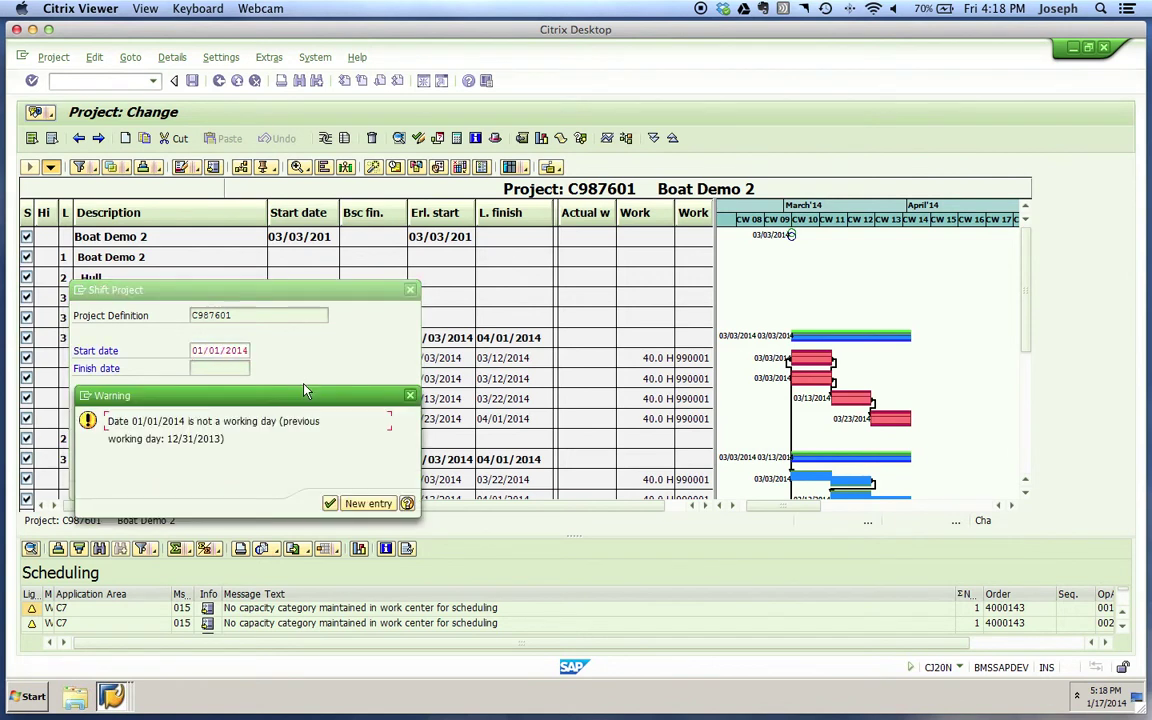
{"action": "left_click", "coordinate": [330, 504]}
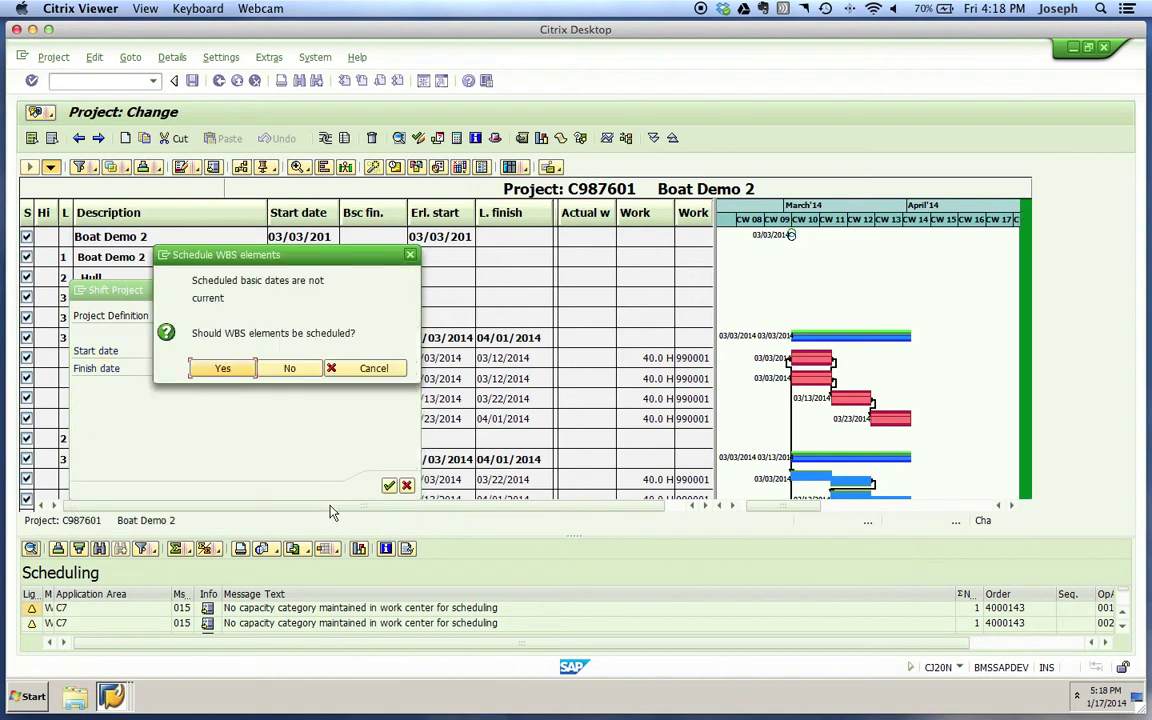
{"action": "left_click", "coordinate": [224, 369]}
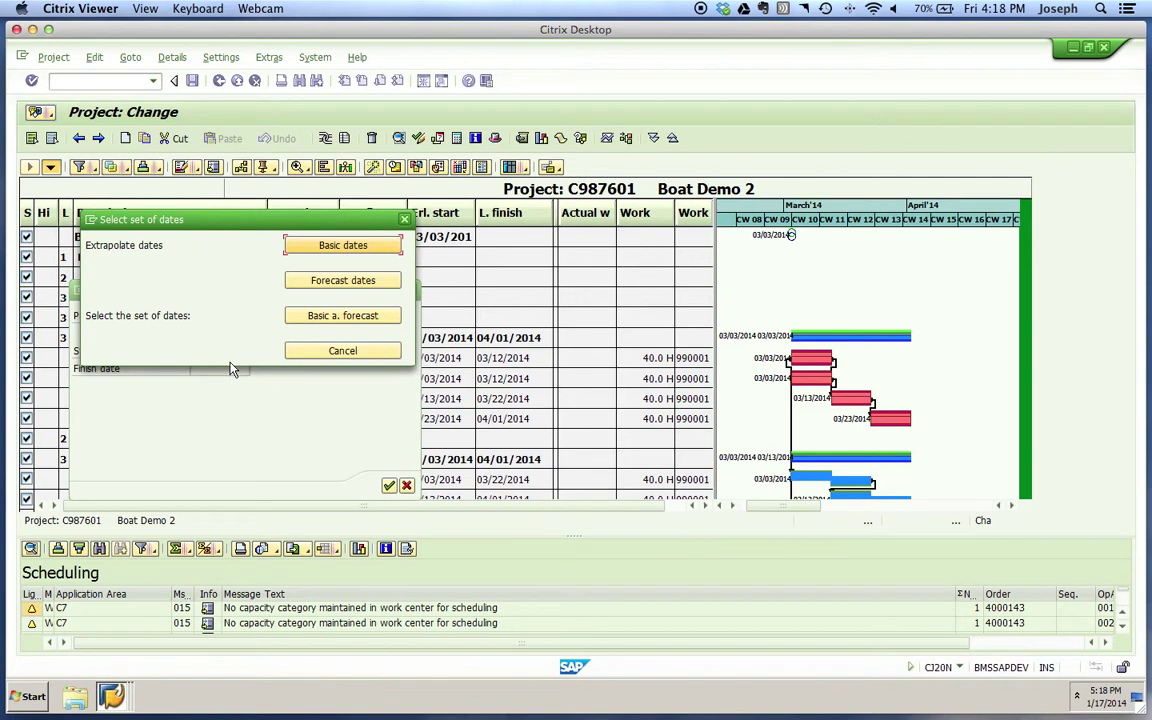
{"action": "left_click", "coordinate": [344, 247]}
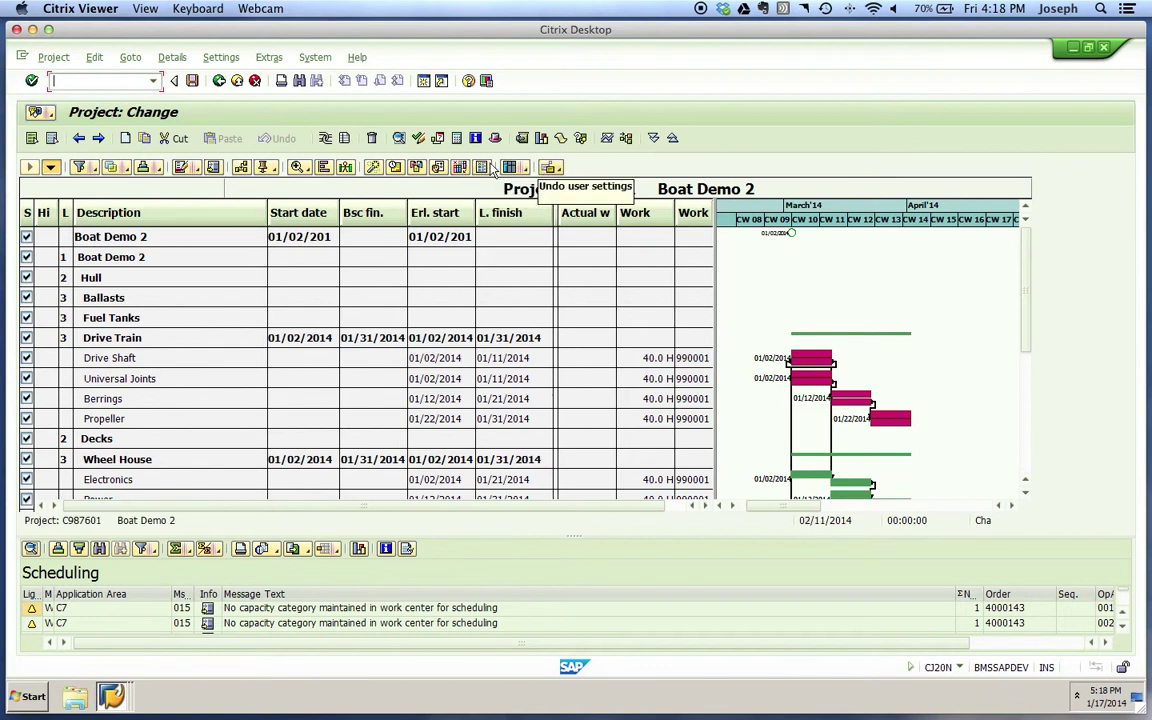
Step: Remove forecast and latest dates from the chart, keeping only basic earliest dates
{"action": "left_click", "coordinate": [416, 166]}
{"action": "left_click", "coordinate": [83, 386]}
{"action": "left_click", "coordinate": [205, 386]}
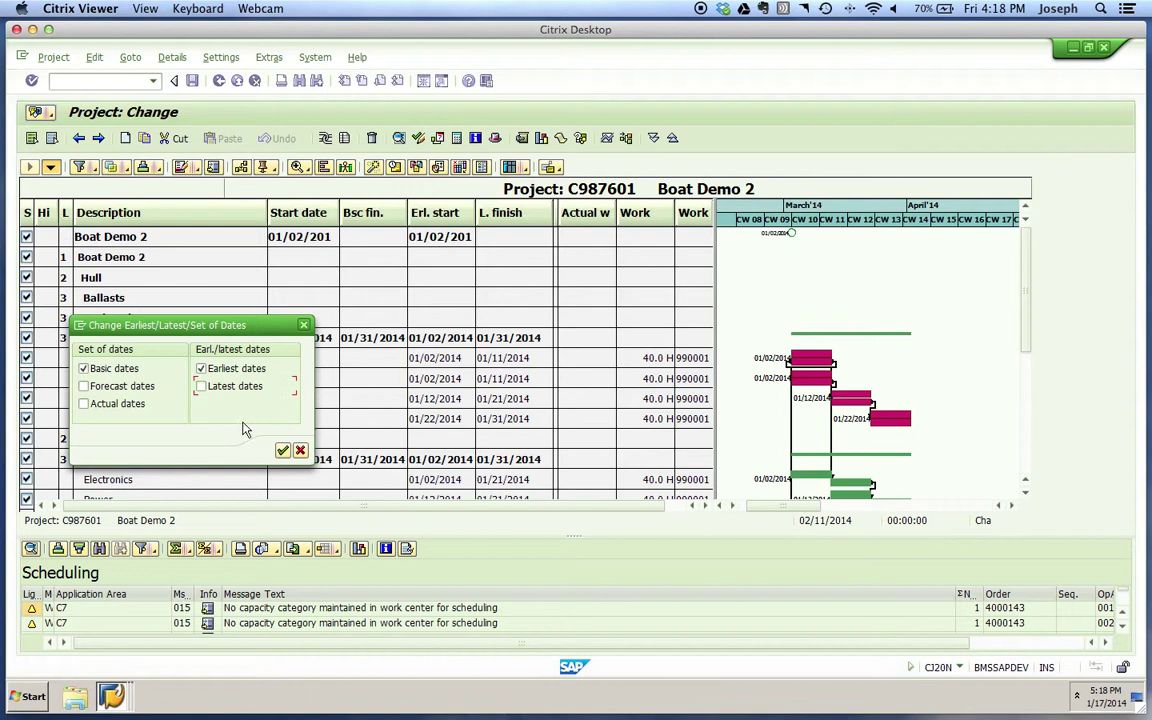
{"action": "left_click", "coordinate": [284, 451]}
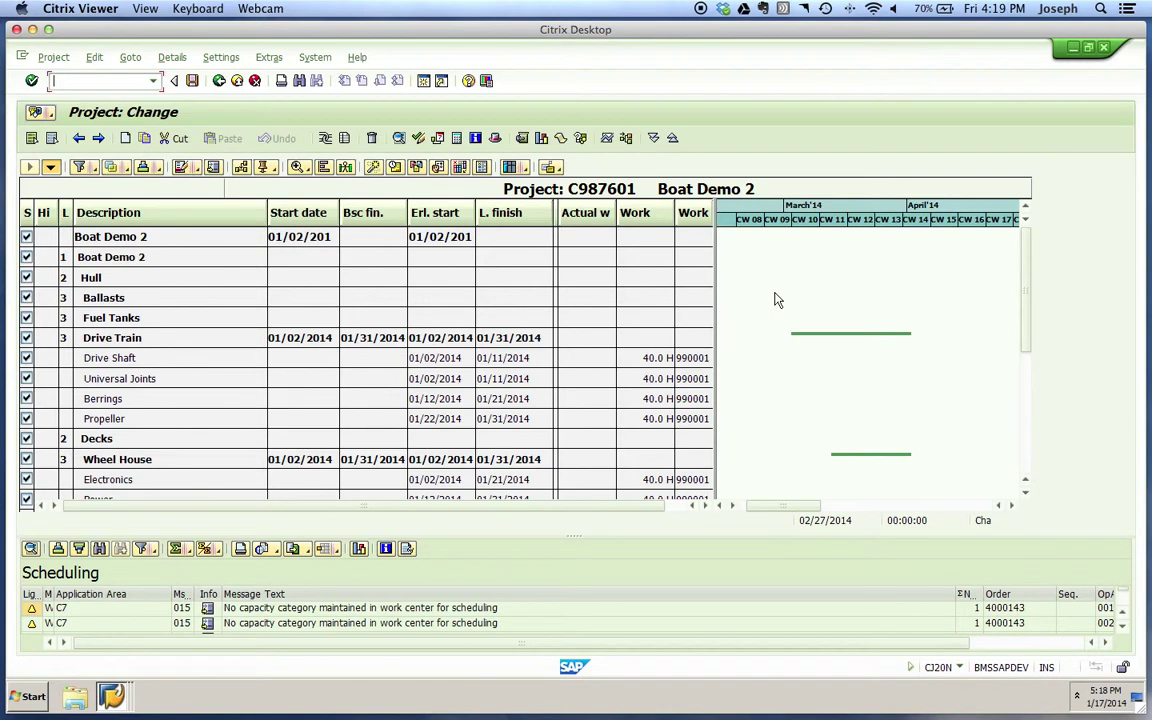
Step: Keep the Eval. lead time day width at 10.00 mm, apply it, and exit the planning board
{"action": "left_click", "coordinate": [394, 167]}
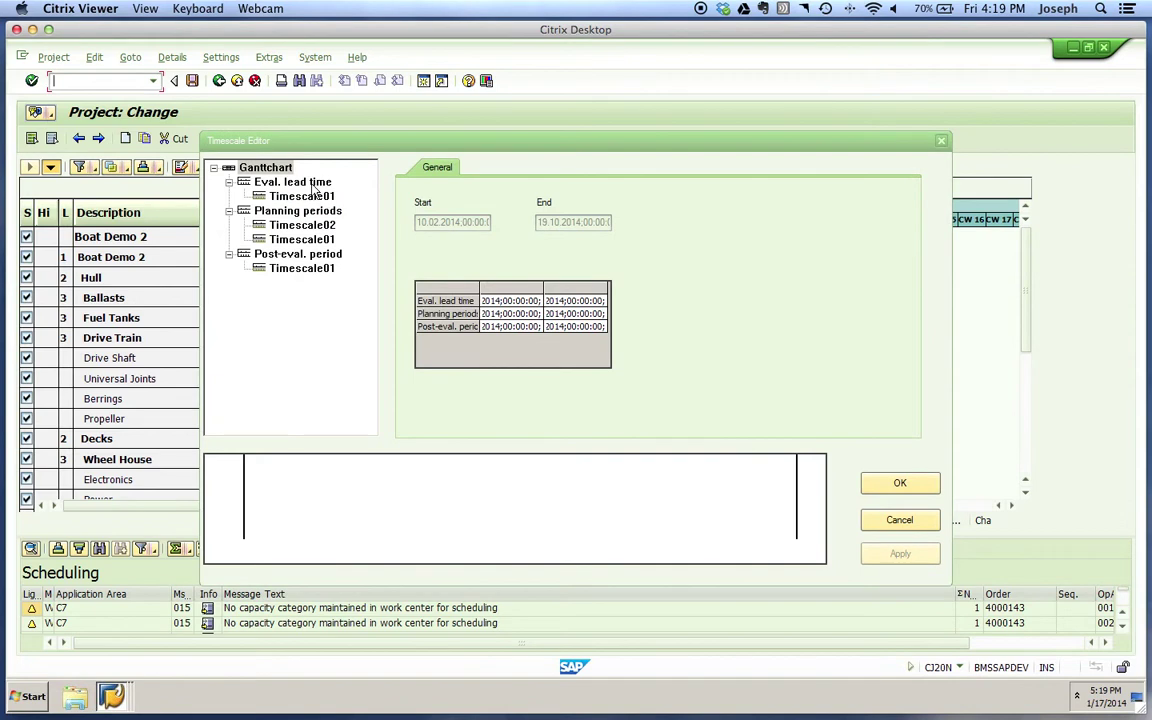
{"action": "left_click", "coordinate": [288, 181]}
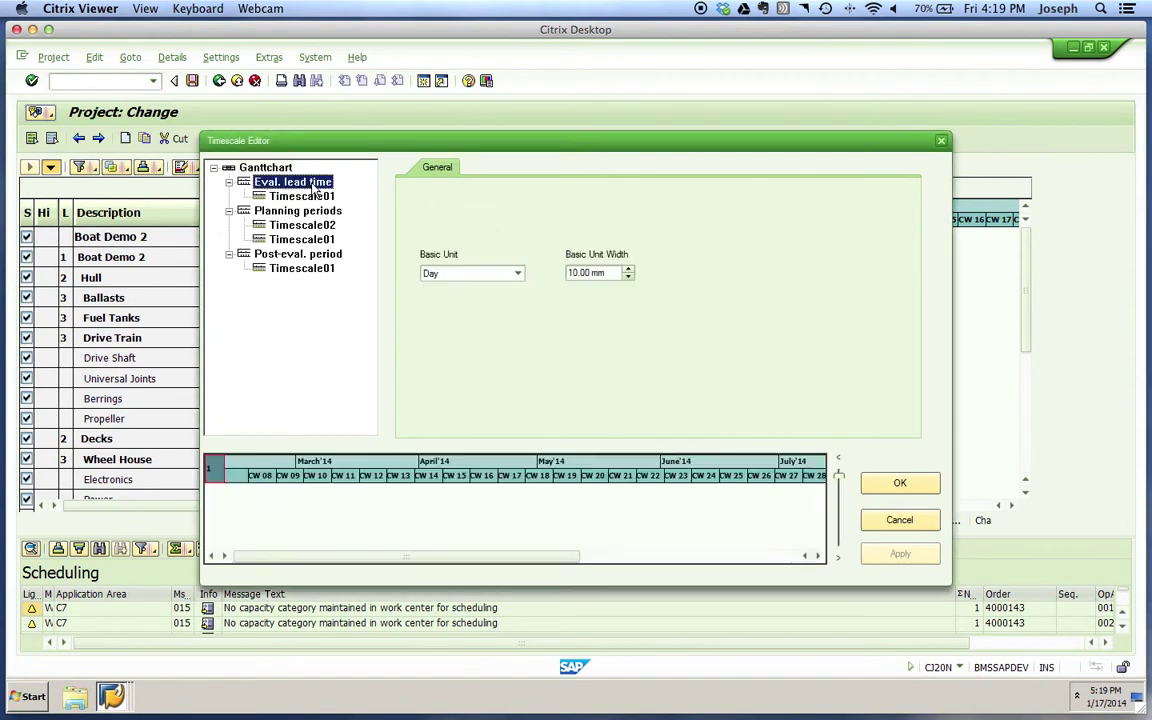
{"action": "left_click", "coordinate": [628, 277]}
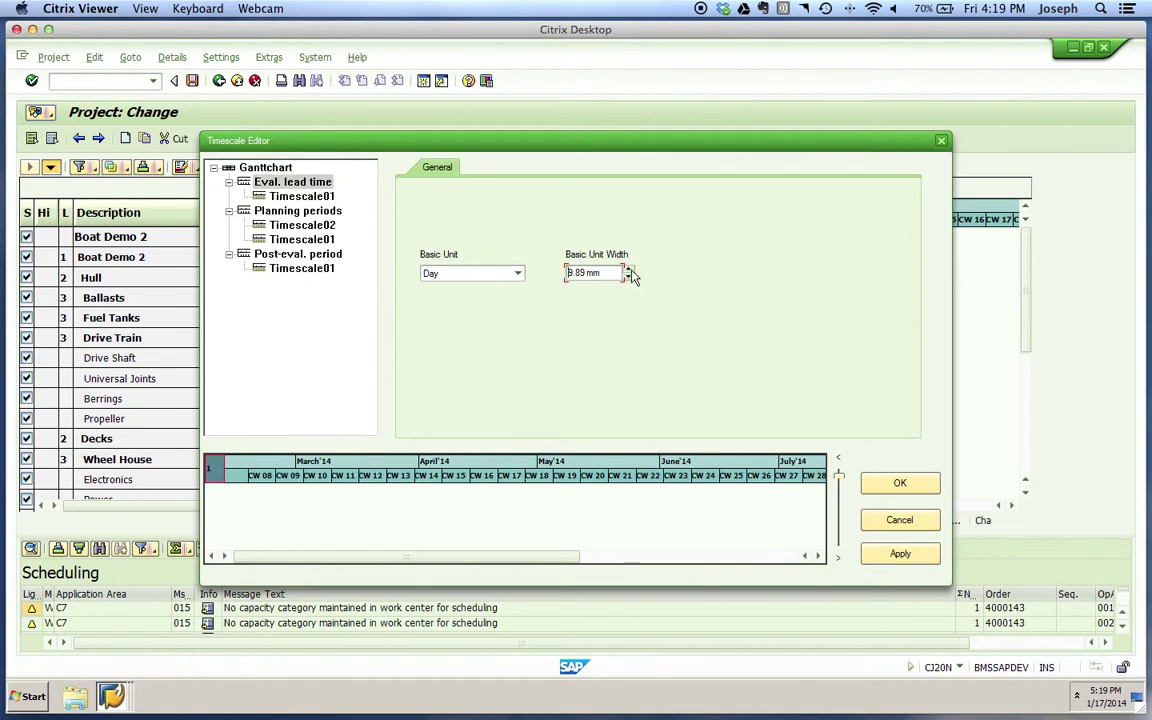
{"action": "left_click", "coordinate": [628, 277]}
{"action": "left_click", "coordinate": [628, 269]}
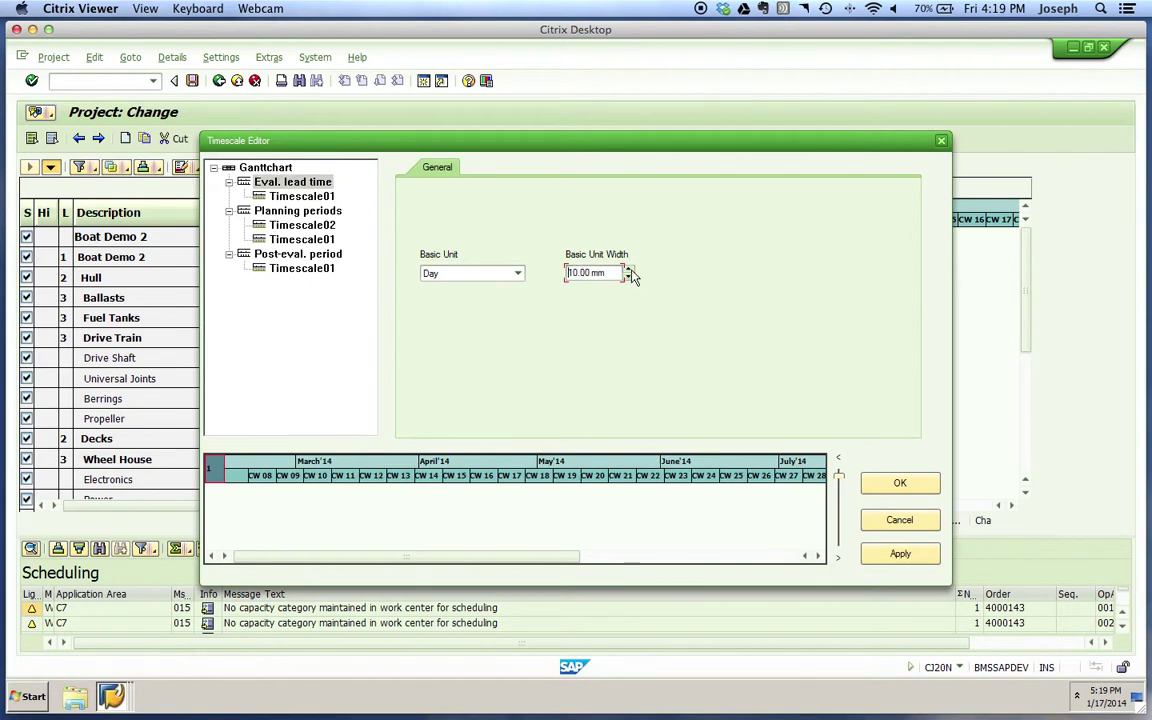
{"action": "left_click", "coordinate": [898, 553]}
{"action": "left_click", "coordinate": [900, 483]}
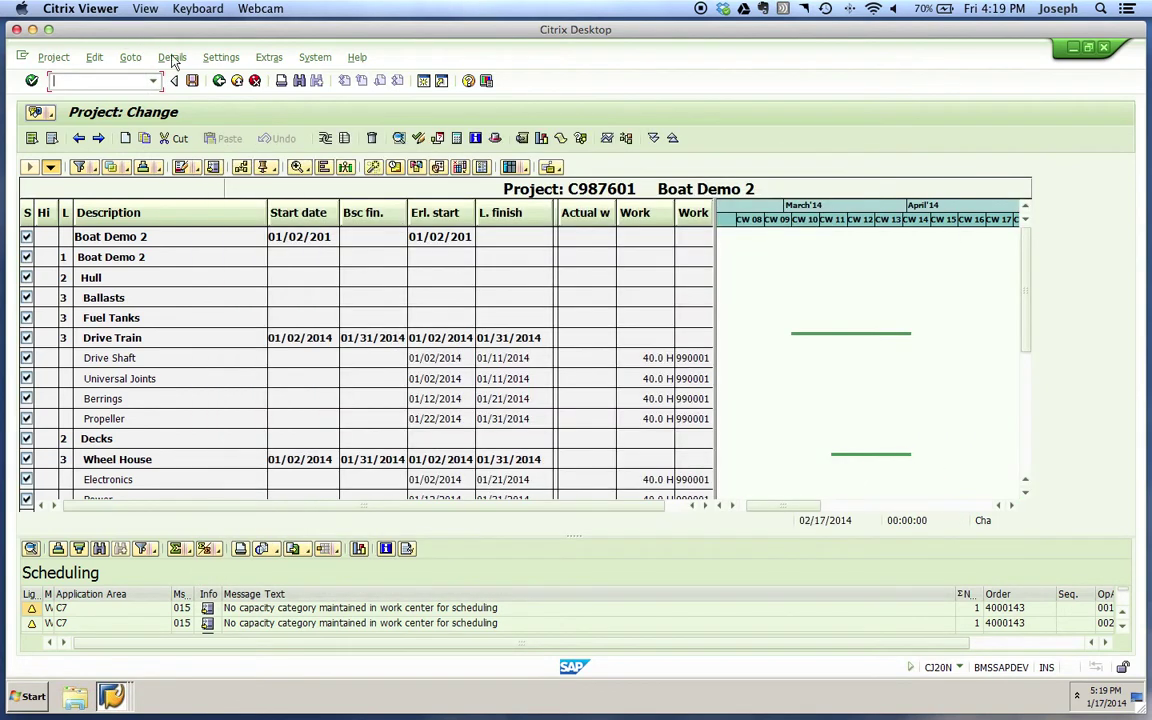
{"action": "left_click", "coordinate": [218, 84]}
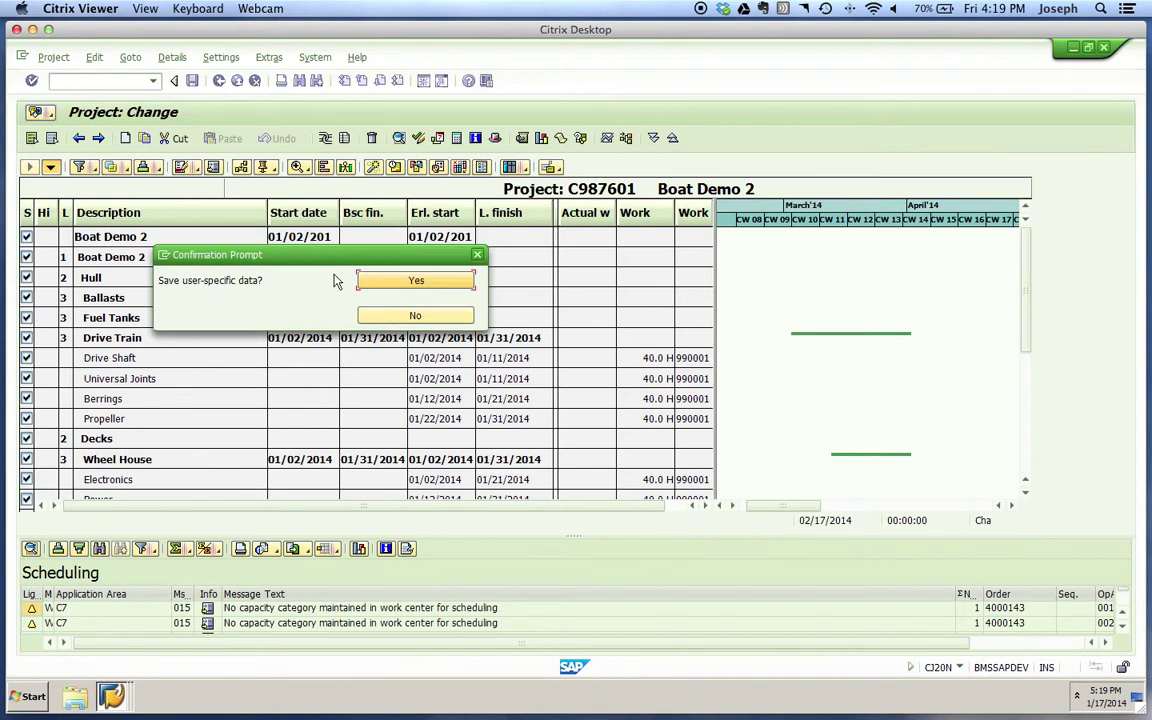
Step: Exit without saving user-specific data, reopen the Boat Demo 2 planning board, and widen the table to show start and finish dates
{"action": "left_click", "coordinate": [417, 316]}
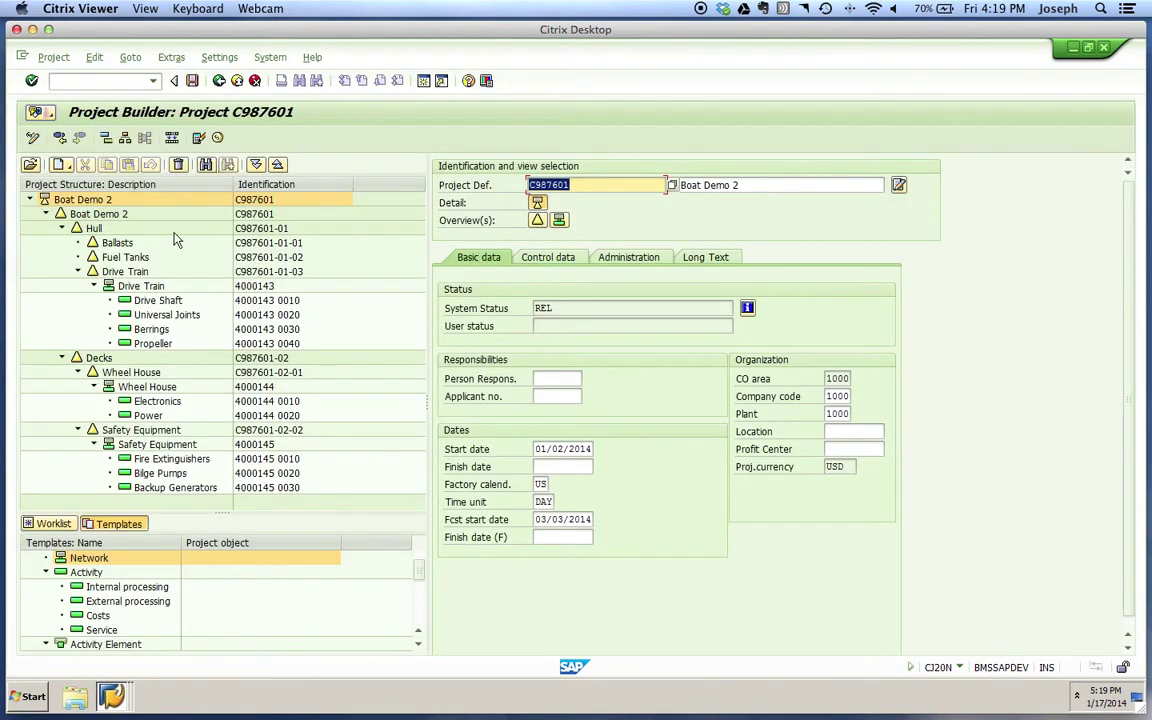
{"action": "left_click", "coordinate": [106, 139]}
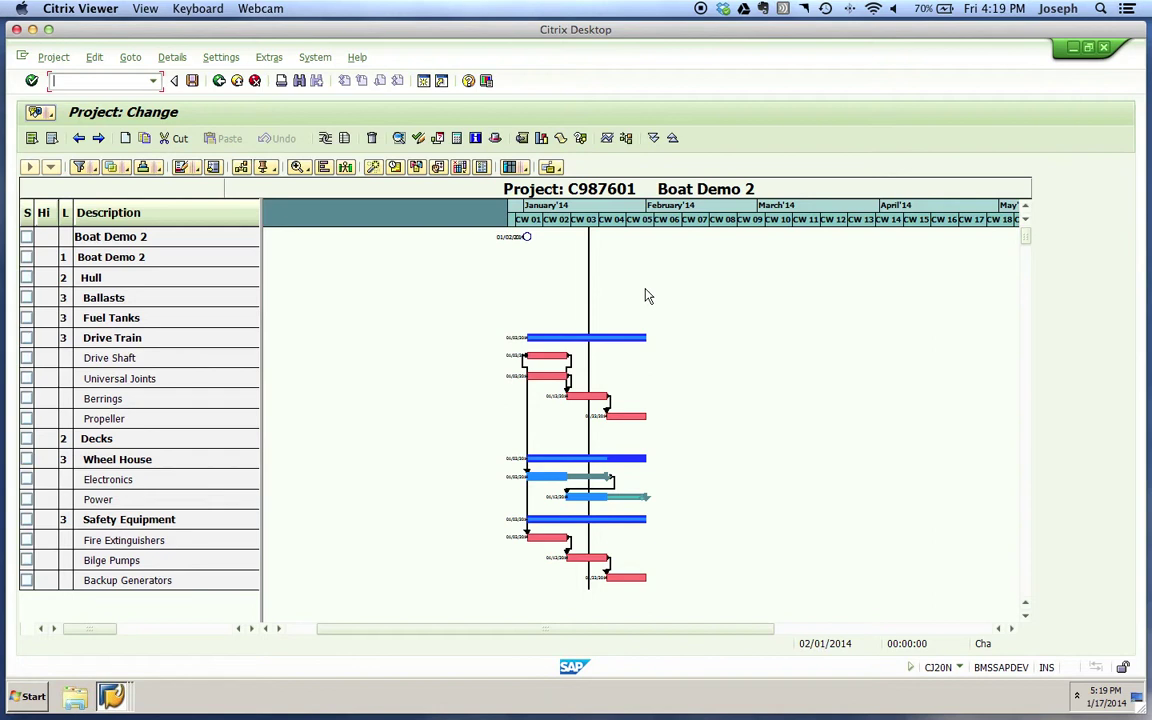
{"action": "left_click_drag", "start_coordinate": [258, 289], "coordinate": [574, 288]}
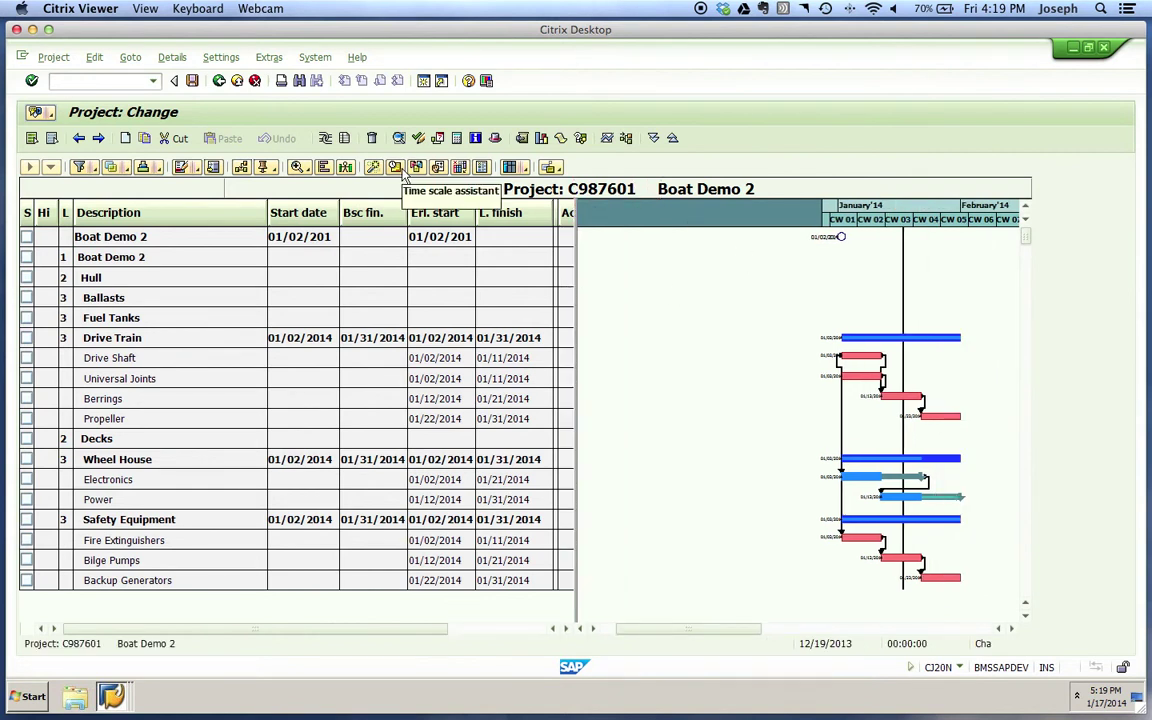
Step: Set the Eval. lead time day width to 5.00 mm and widen the table to show Actual work and Work
{"action": "left_click", "coordinate": [402, 171]}
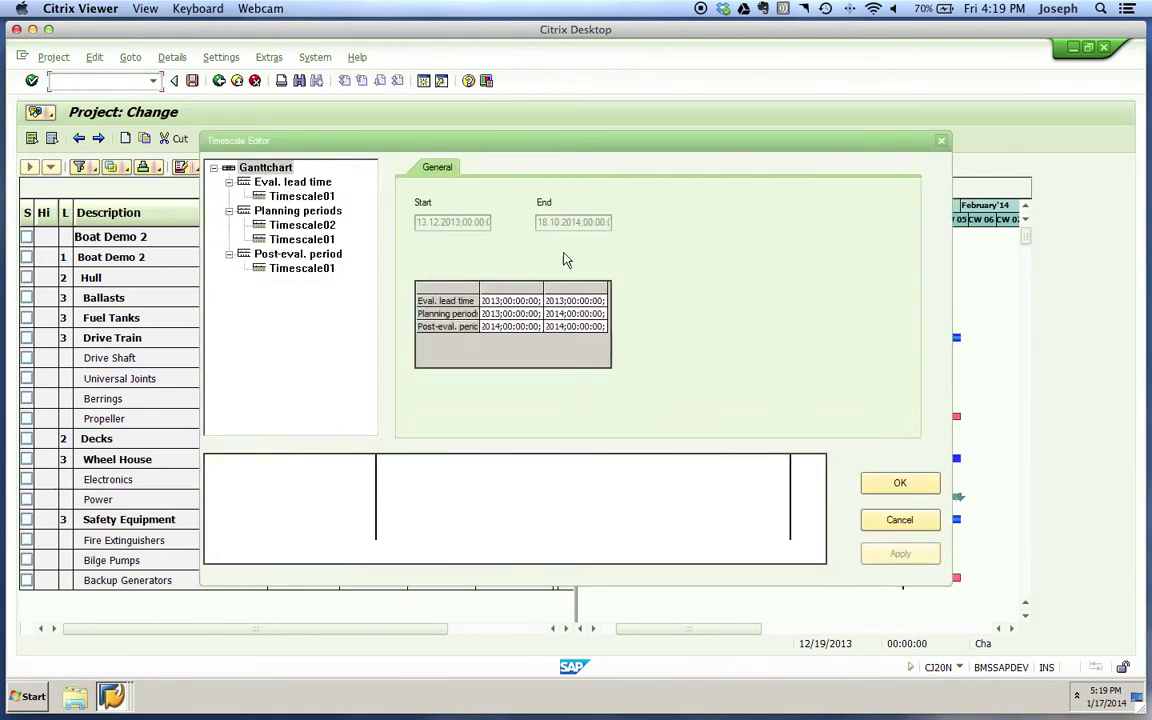
{"action": "left_click", "coordinate": [265, 181]}
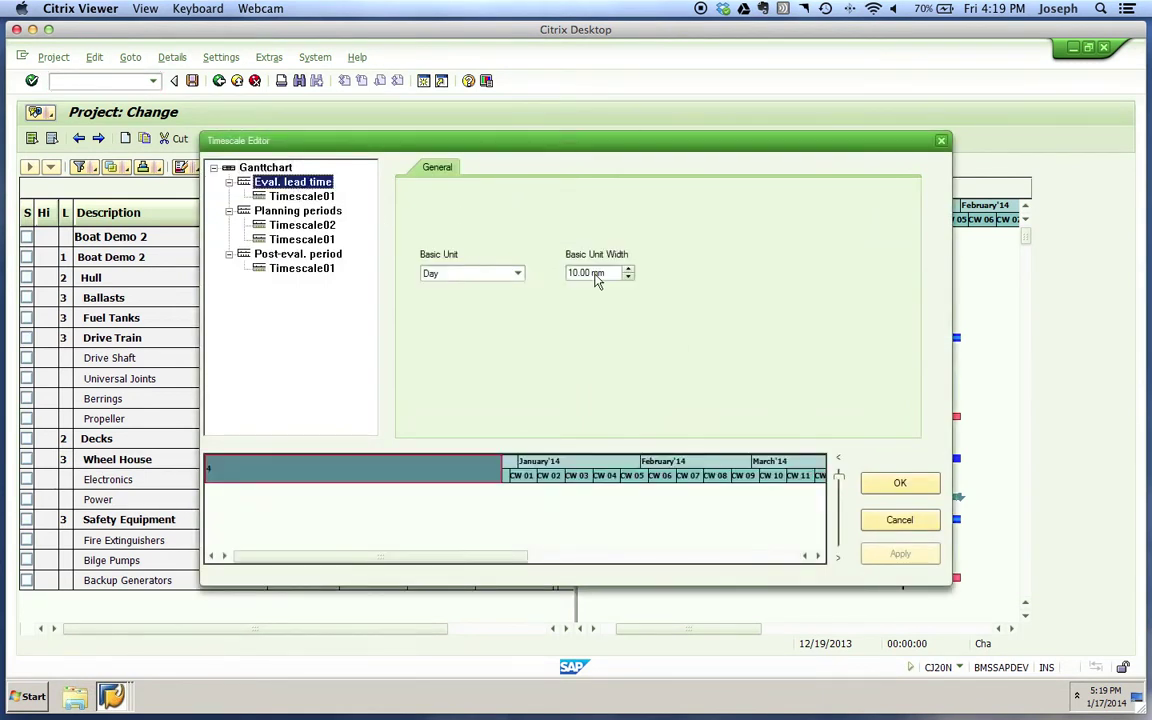
{"action": "double_click", "coordinate": [608, 273]}
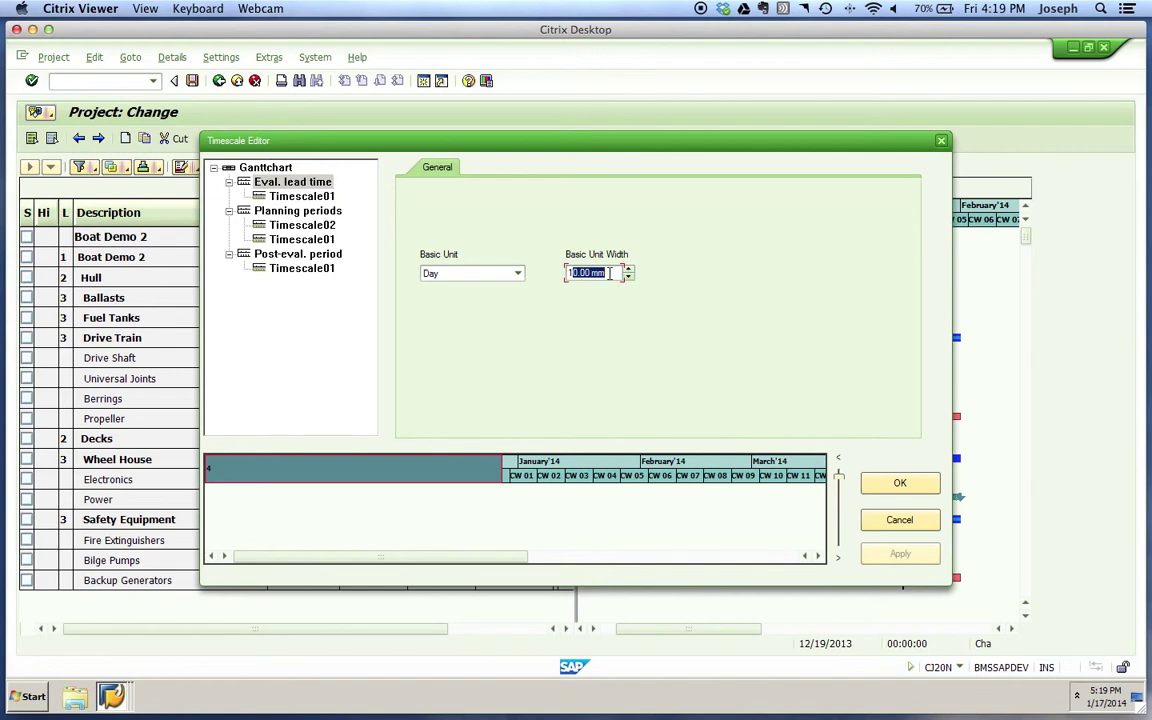
{"action": "type", "text": "1555"}
{"action": "double_click", "coordinate": [570, 272]}
{"action": "type", "text": "5"}
{"action": "left_click", "coordinate": [918, 486]}
{"action": "left_click", "coordinate": [921, 487]}
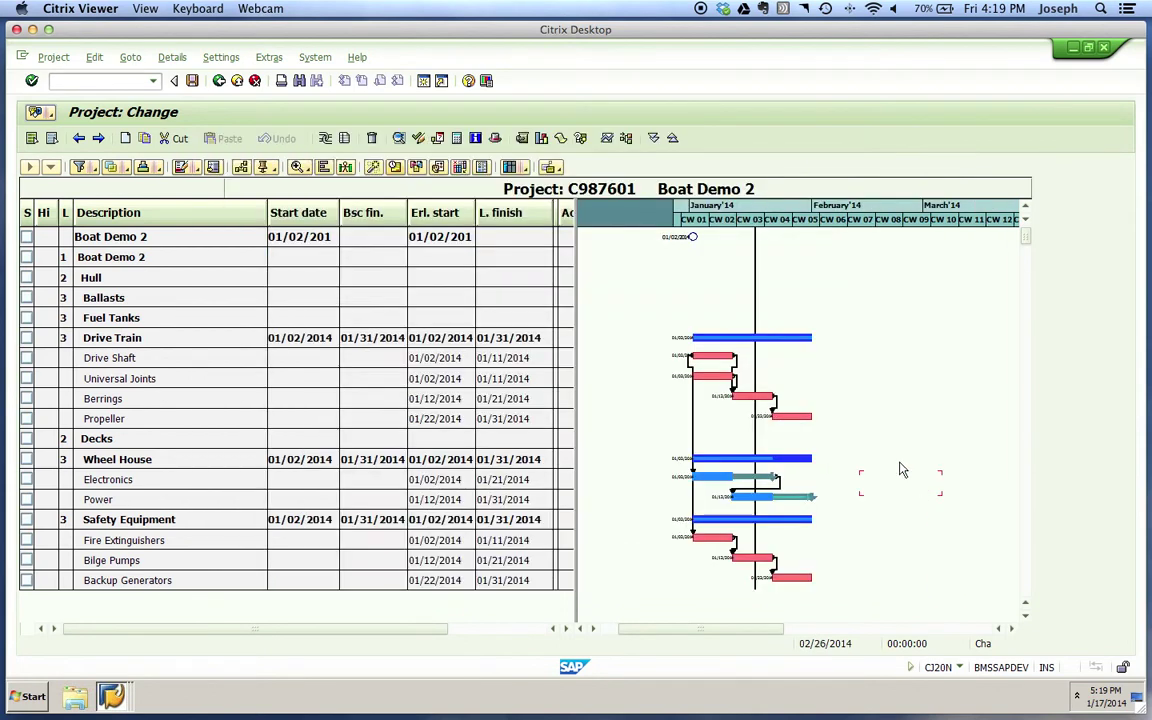
{"action": "left_click_drag", "start_coordinate": [577, 386], "coordinate": [740, 384]}
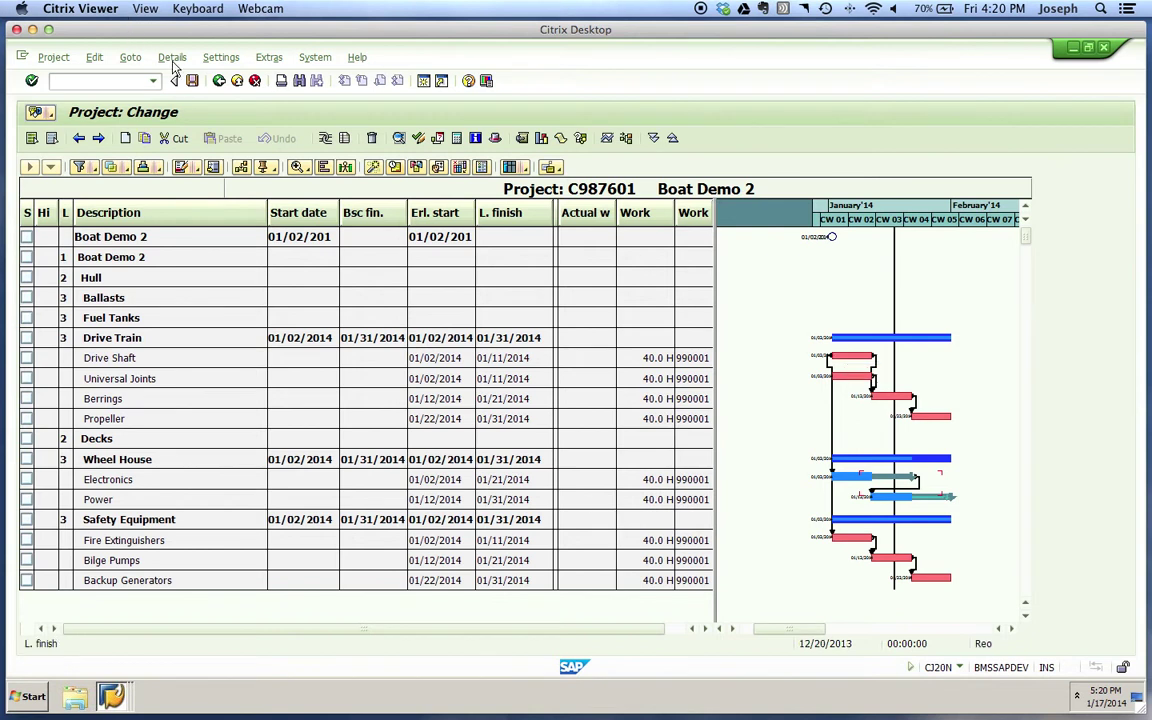
Step: Exit the planning board saving user-specific data, open Boat Demo 2, then return to the worklist
{"action": "left_click", "coordinate": [193, 82]}
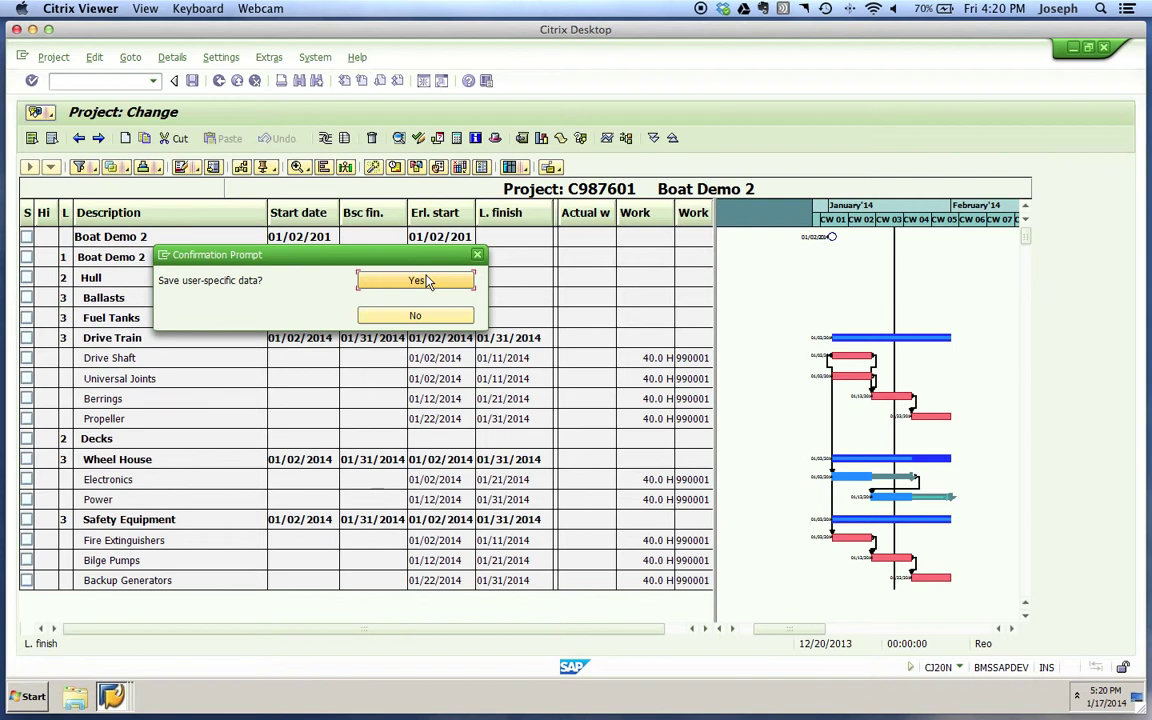
{"action": "left_click", "coordinate": [427, 285]}
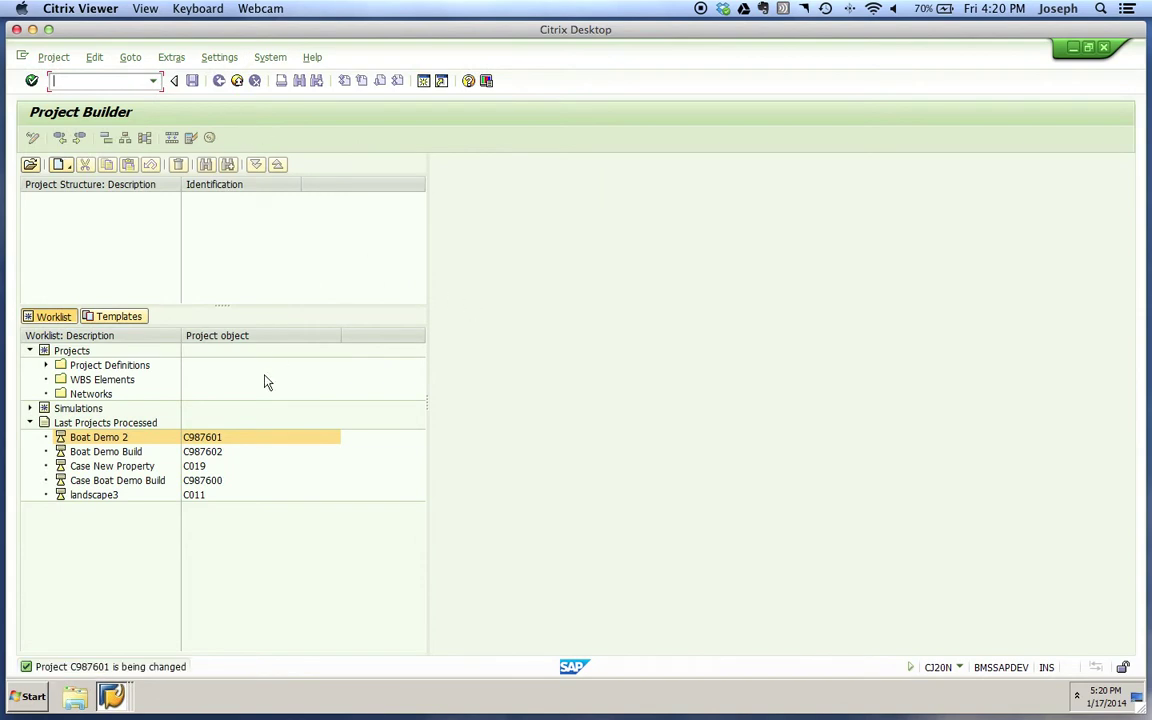
{"action": "double_click", "coordinate": [128, 438]}
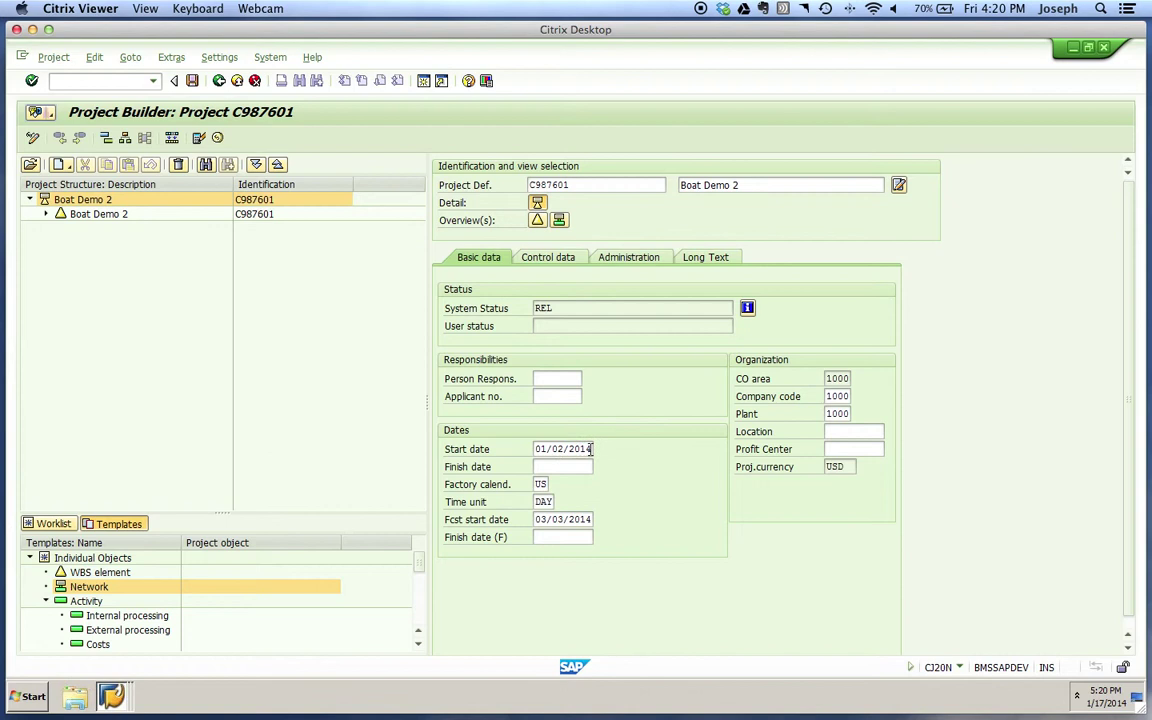
{"action": "left_click", "coordinate": [219, 80]}
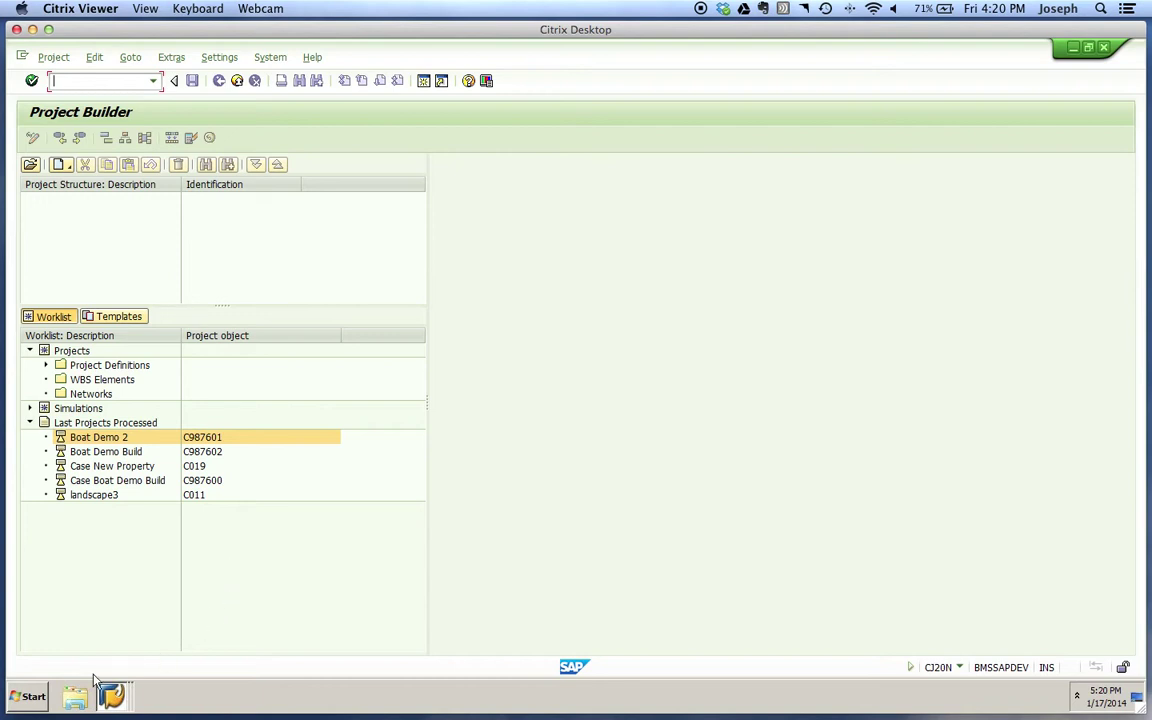
Step: In the Boat Demo Build window, run /ncn25 to open network confirmation entry
{"action": "left_click", "coordinate": [120, 692]}
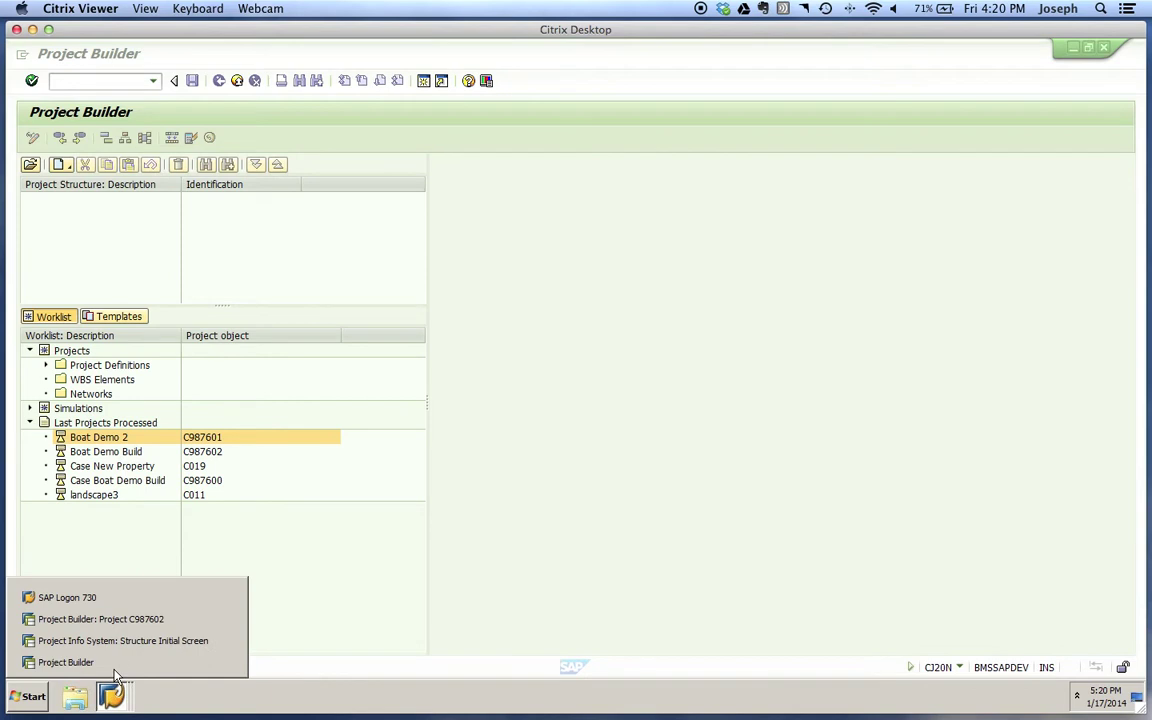
{"action": "left_click", "coordinate": [93, 620]}
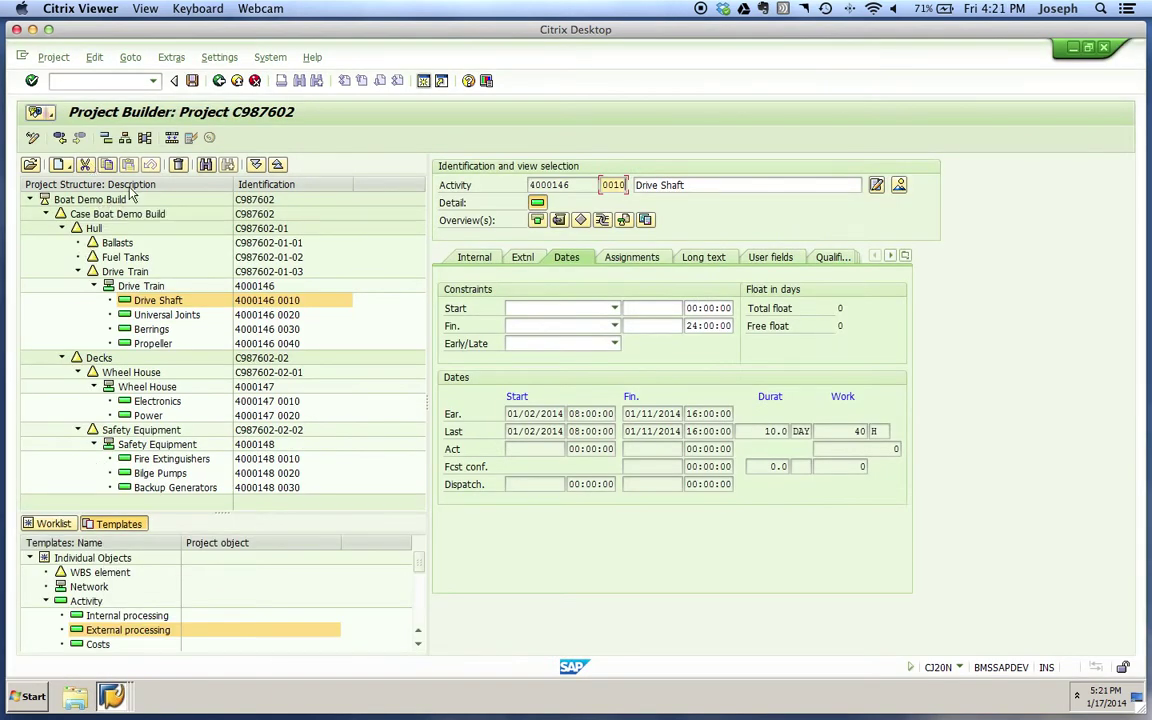
{"action": "left_click", "coordinate": [119, 80]}
{"action": "type", "text": "/ncn25"}
{"action": "key", "text": "Return"}
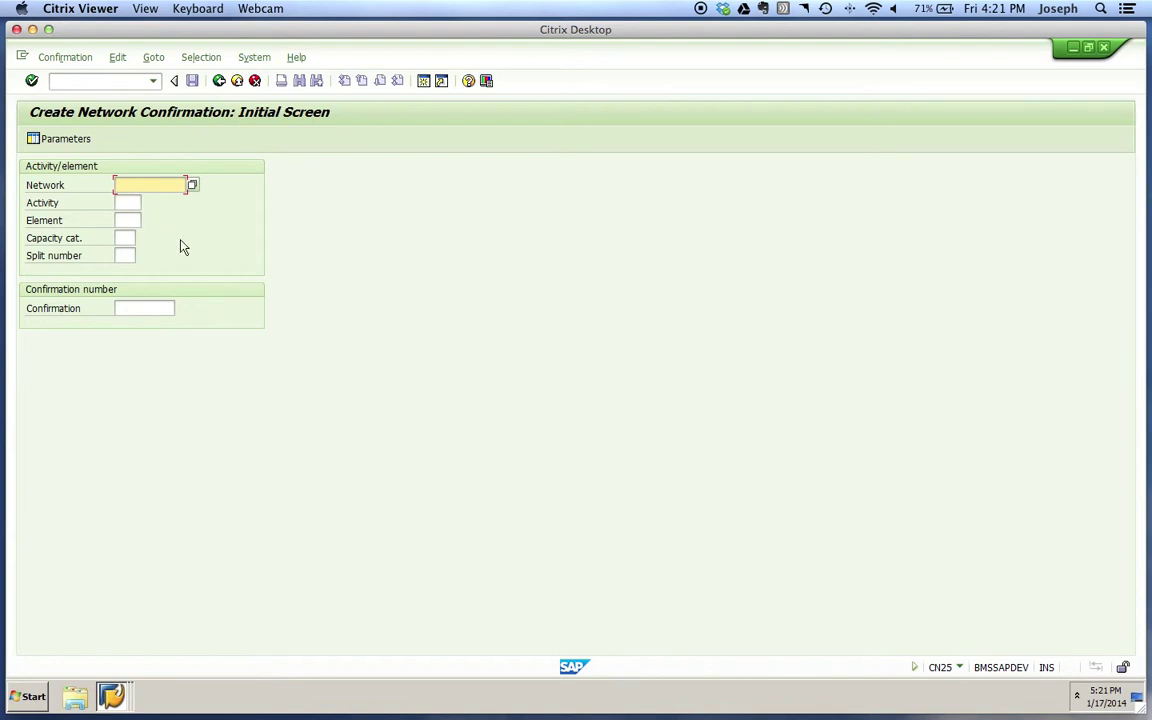
Step: Return to the Project Builder window and reopen Boat Demo 2 from the recent projects
{"action": "left_click", "coordinate": [112, 695]}
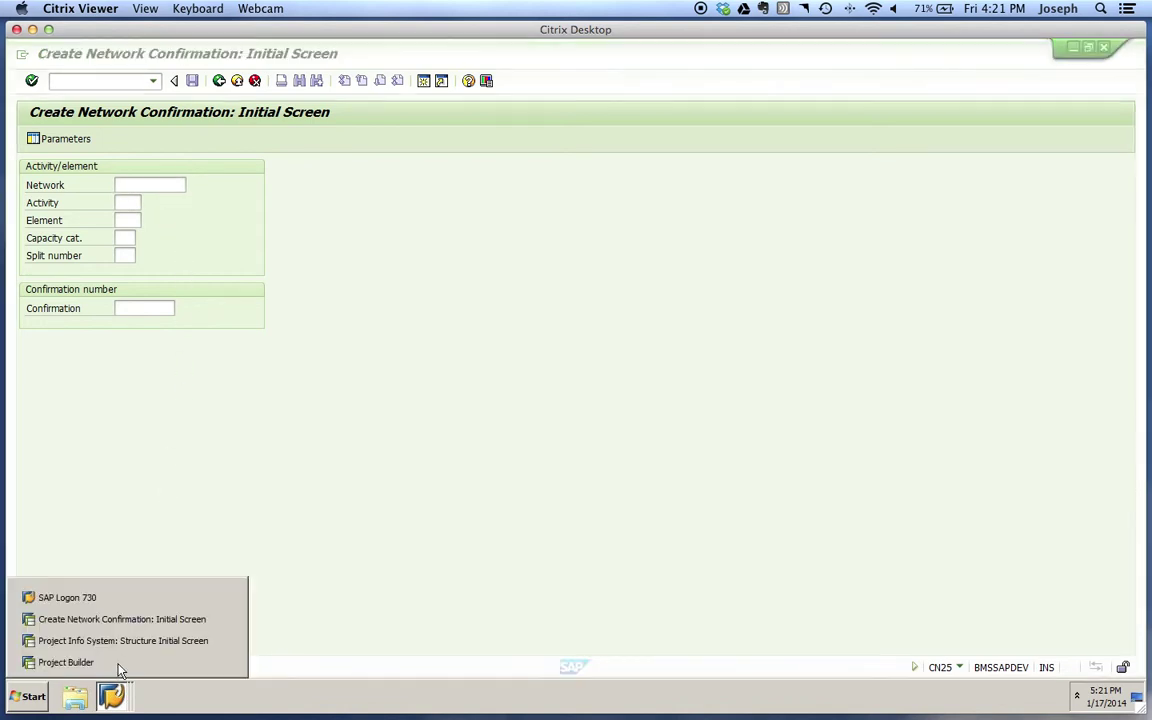
{"action": "left_click", "coordinate": [120, 641]}
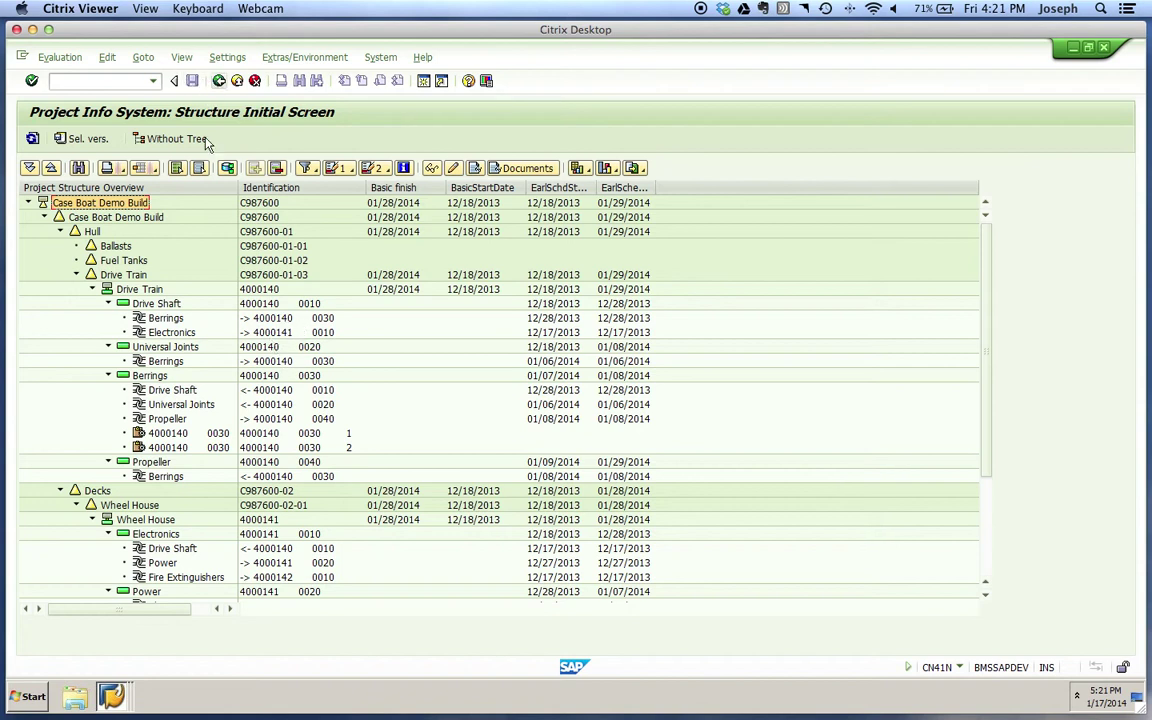
{"action": "left_click", "coordinate": [112, 698]}
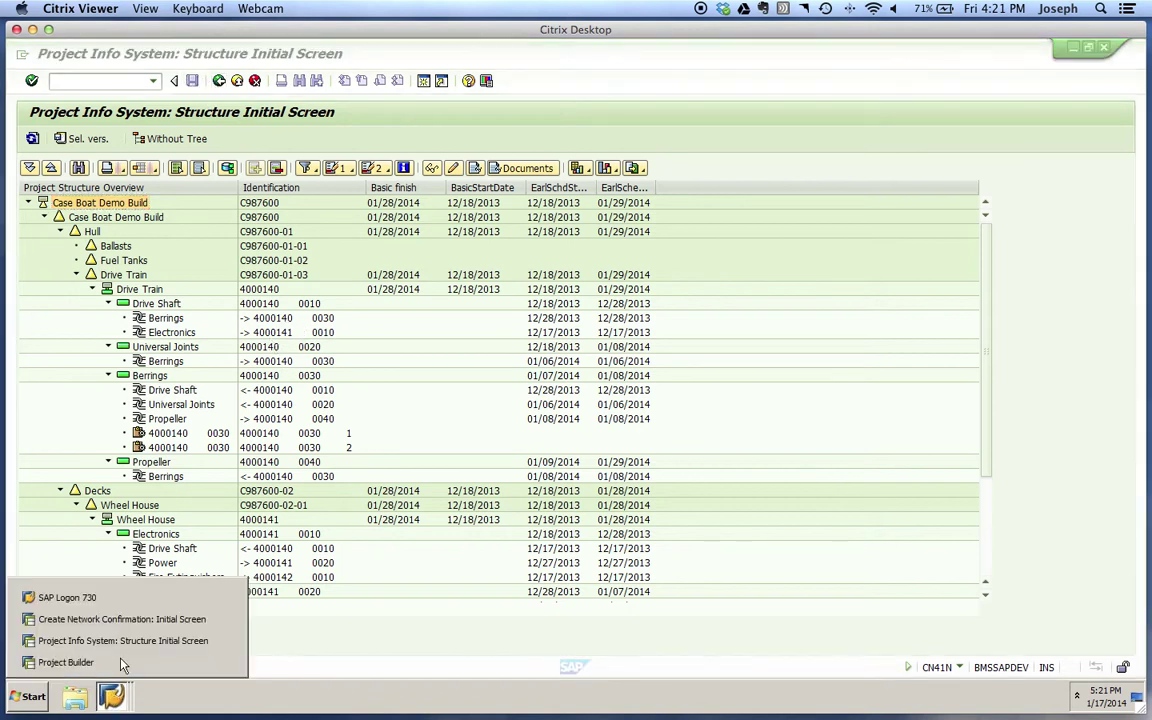
{"action": "left_click", "coordinate": [82, 663]}
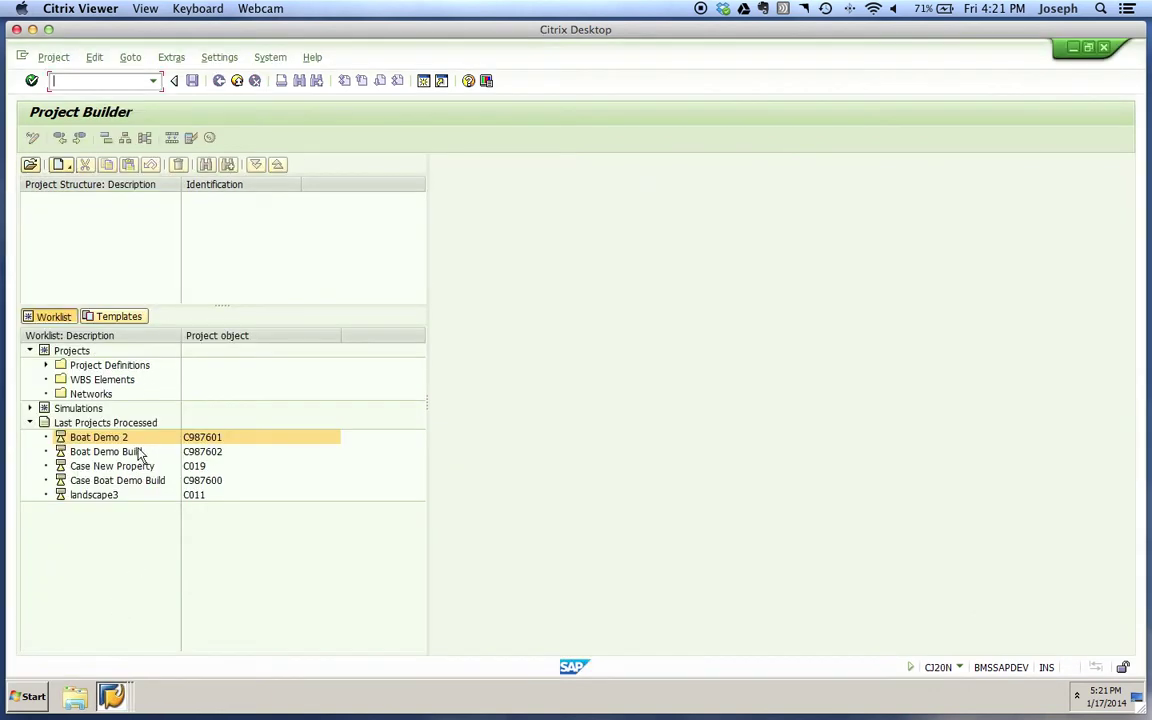
{"action": "left_click", "coordinate": [135, 442]}
{"action": "double_click", "coordinate": [136, 442]}
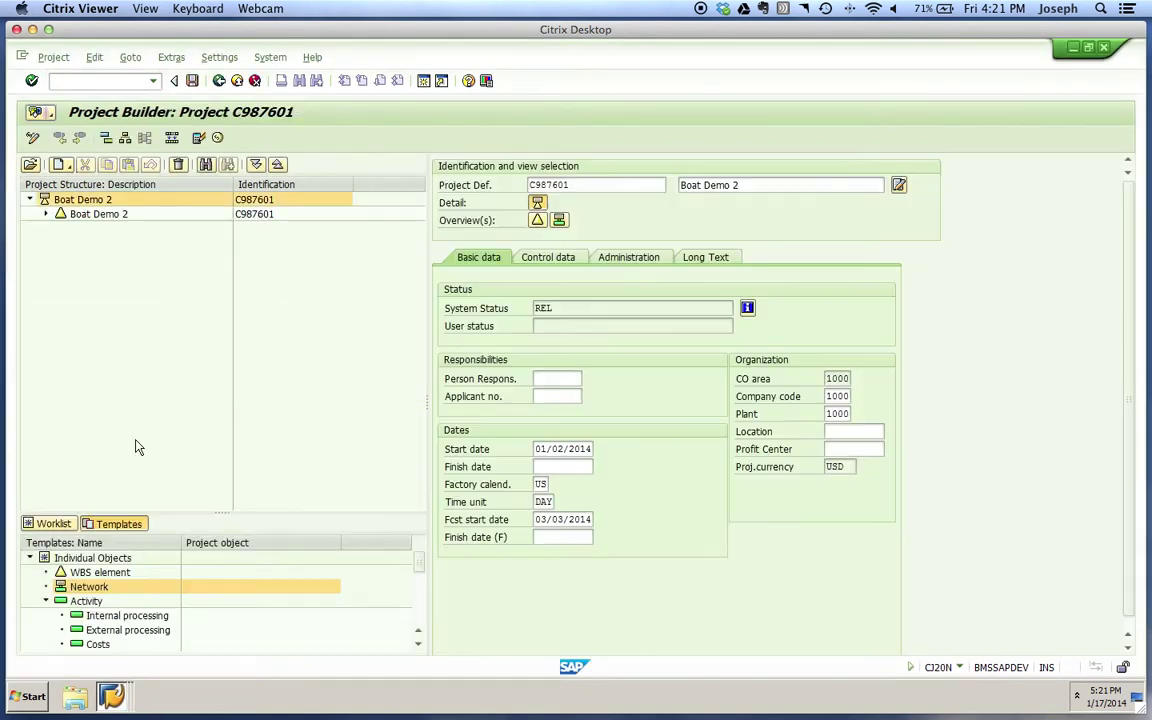
Step: Expand the Boat Demo 2 structure, view its planning board, then exit to SAP Easy Access
{"action": "left_click", "coordinate": [255, 164]}
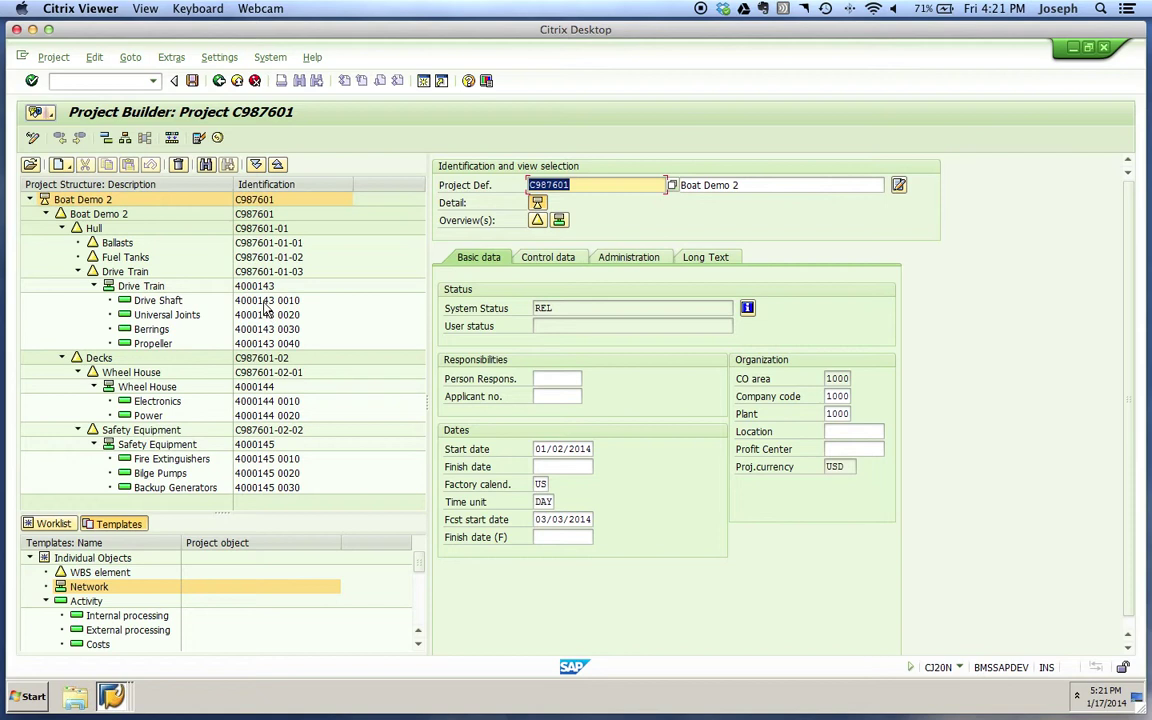
{"action": "left_click", "coordinate": [117, 141]}
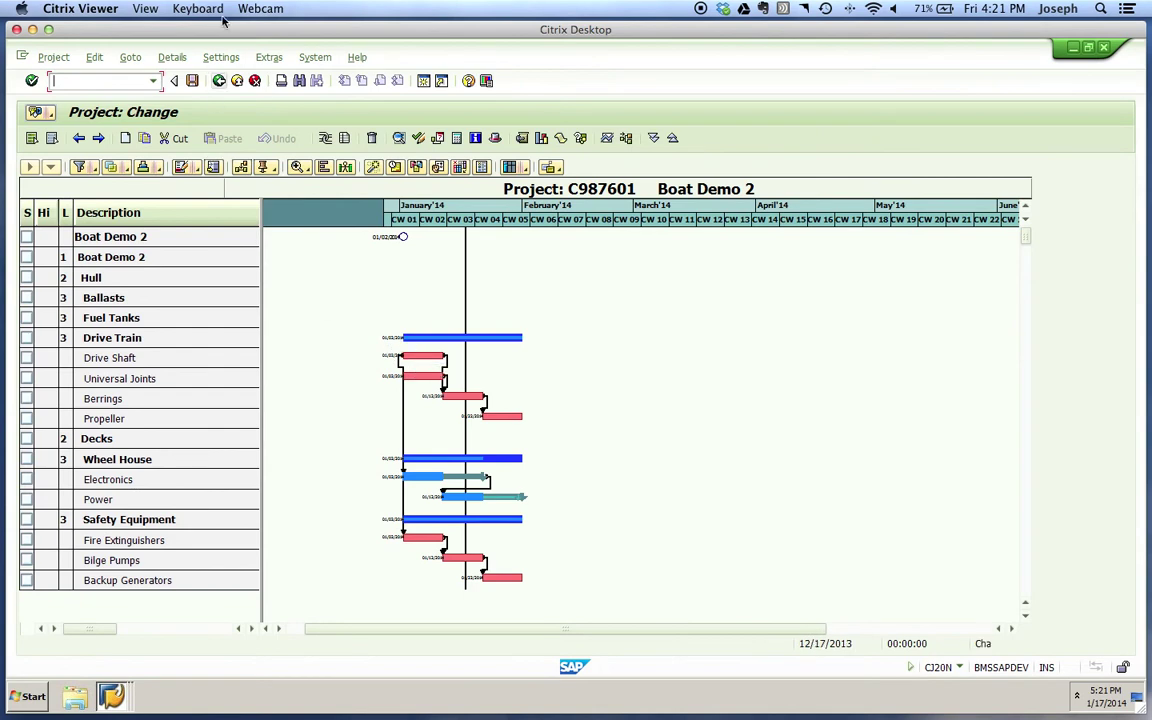
{"action": "left_click", "coordinate": [237, 83]}
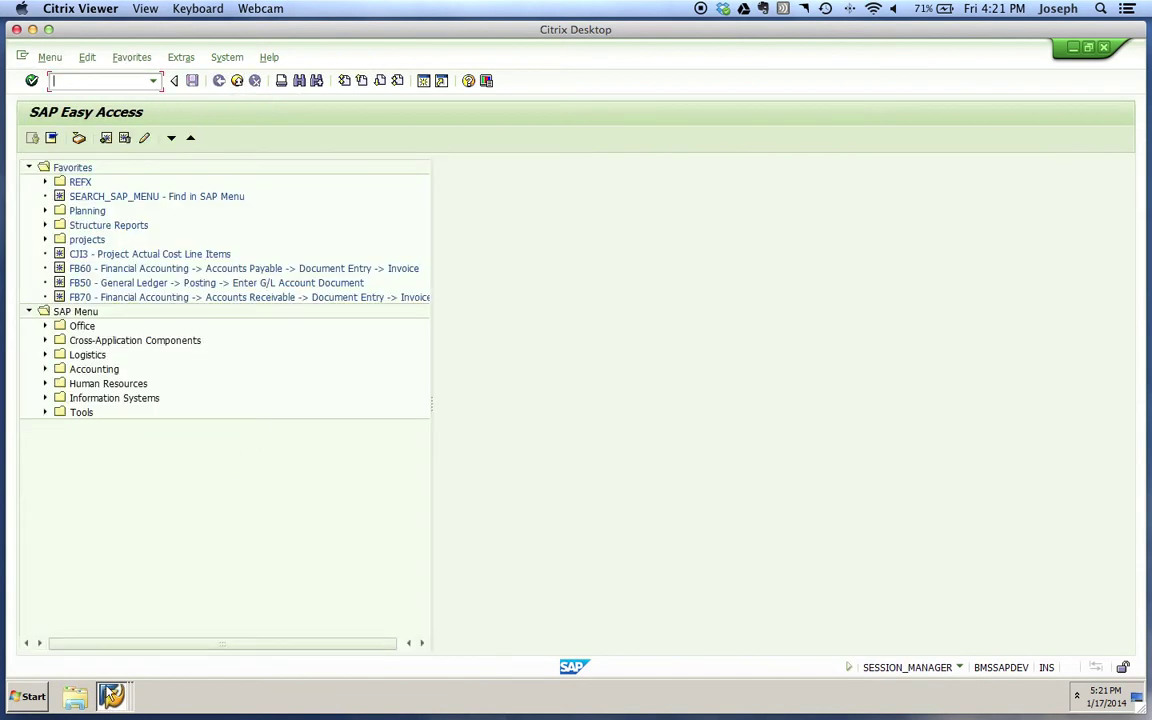
{"action": "mouse_move", "coordinate": [113, 686]}
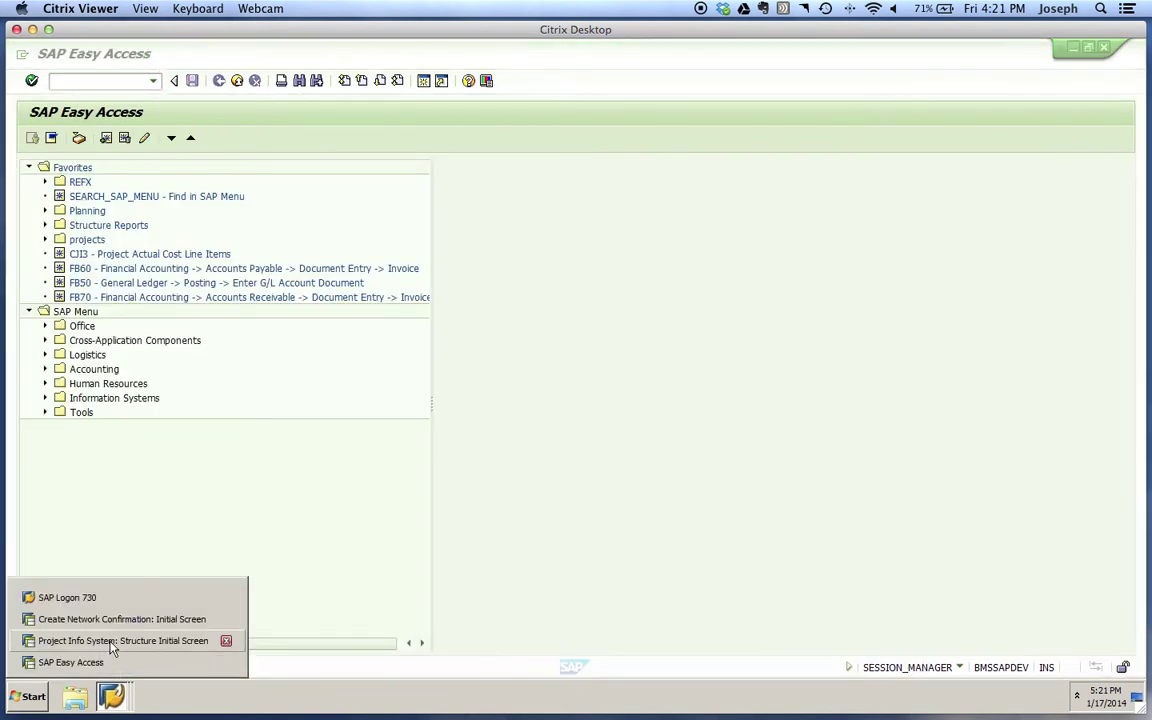
Step: In the confirmation window, enter network 4000143 and activity 0010 to open Drive Shaft's actual data
{"action": "left_click", "coordinate": [112, 619]}
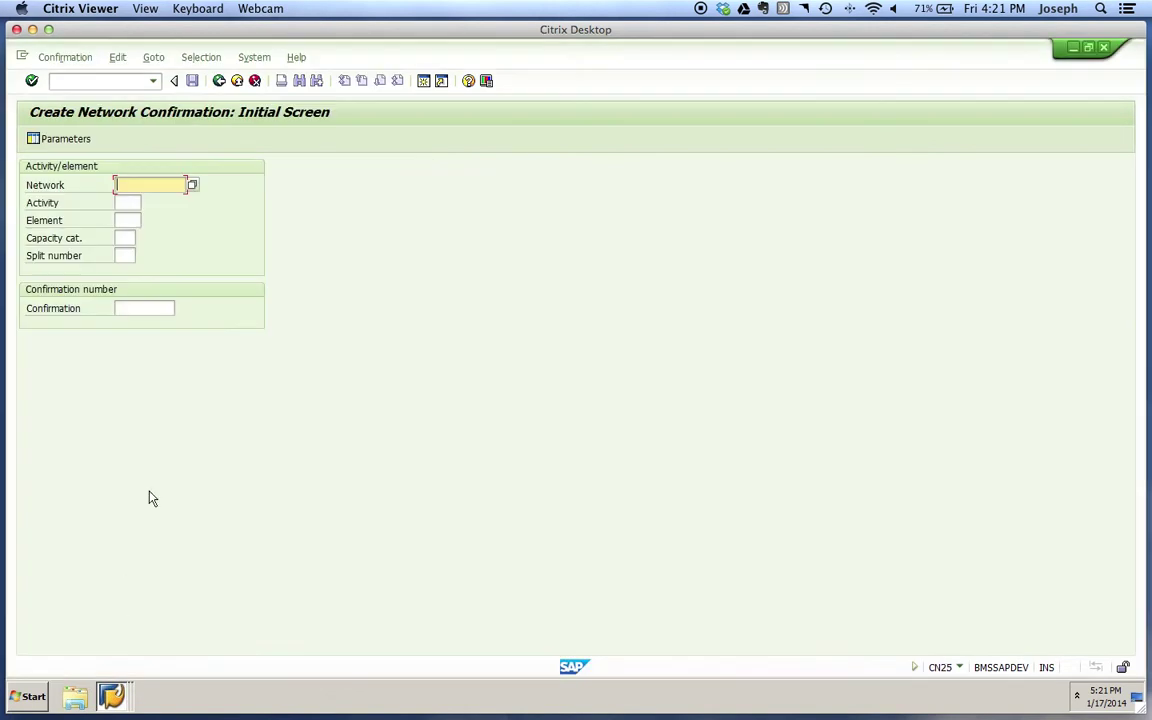
{"action": "type", "text": "4"}
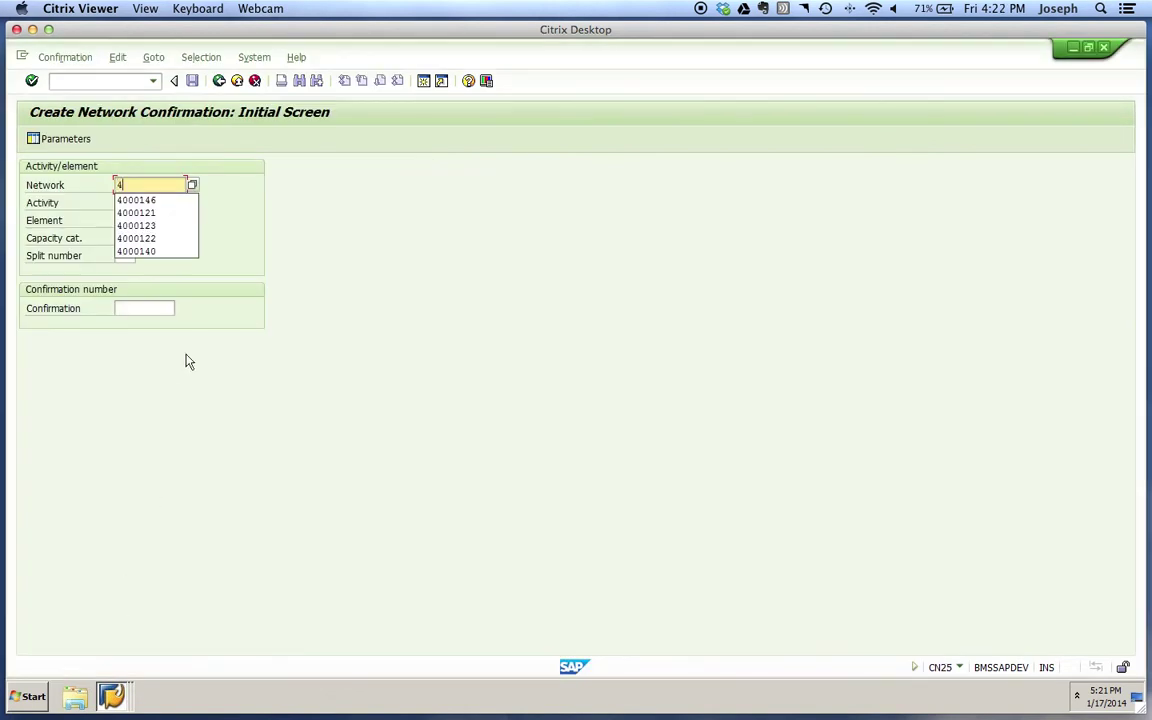
{"action": "type", "text": "000143"}
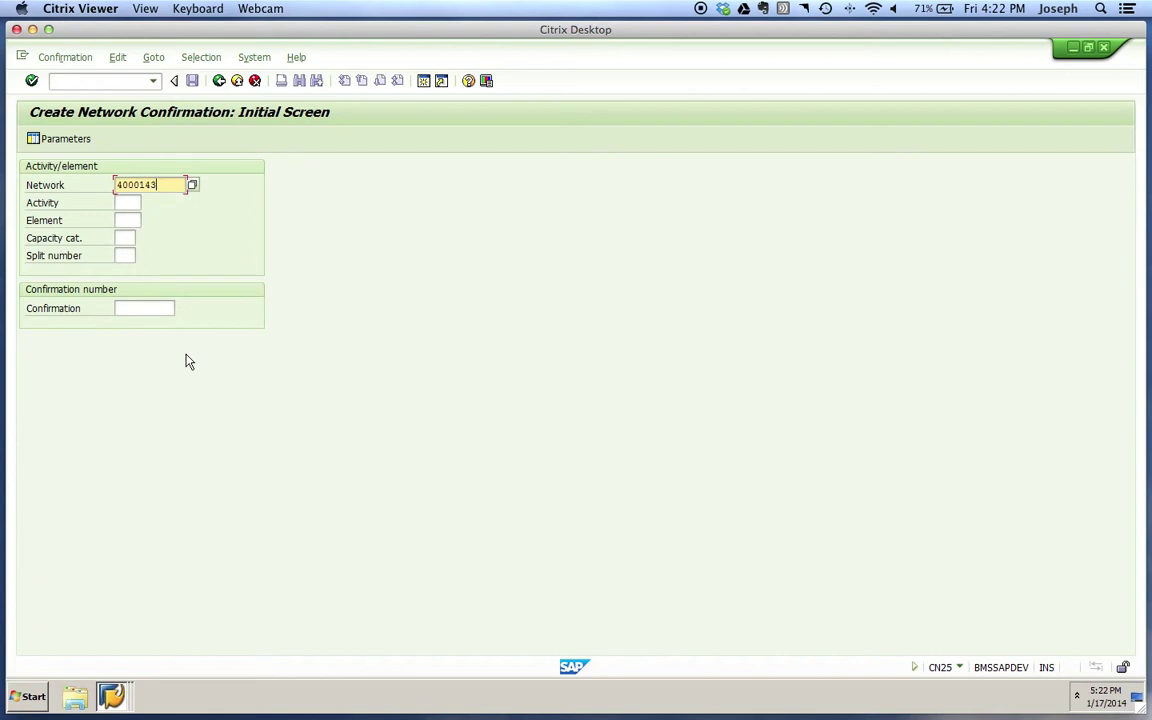
{"action": "left_click", "coordinate": [133, 204]}
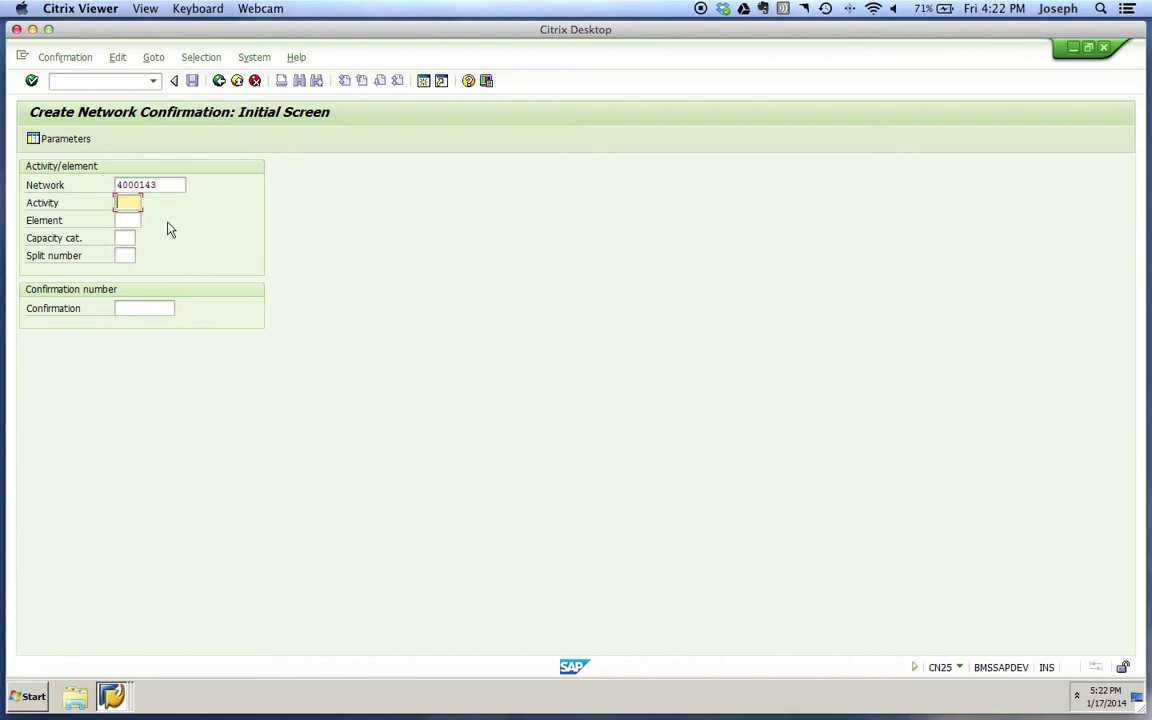
{"action": "type", "text": "0010"}
{"action": "key", "text": "Return"}
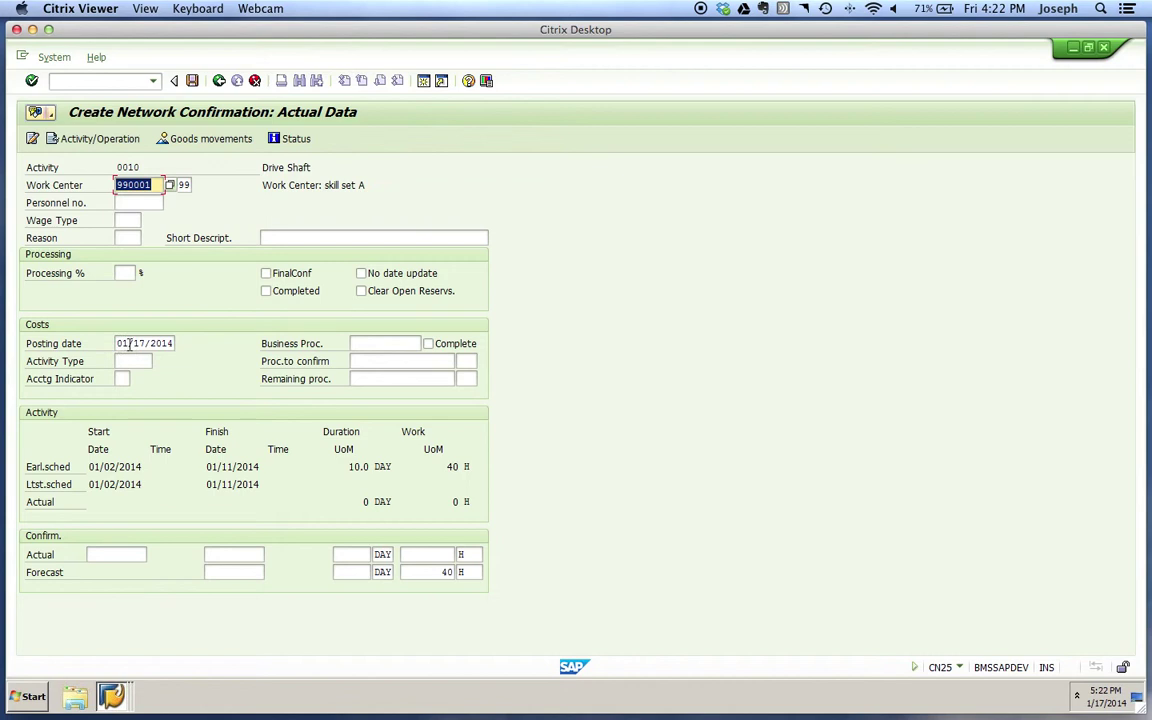
Step: Enter 100% processing as a final confirmation for Drive Shaft and save, accepting the activity type warning
{"action": "left_click", "coordinate": [131, 276]}
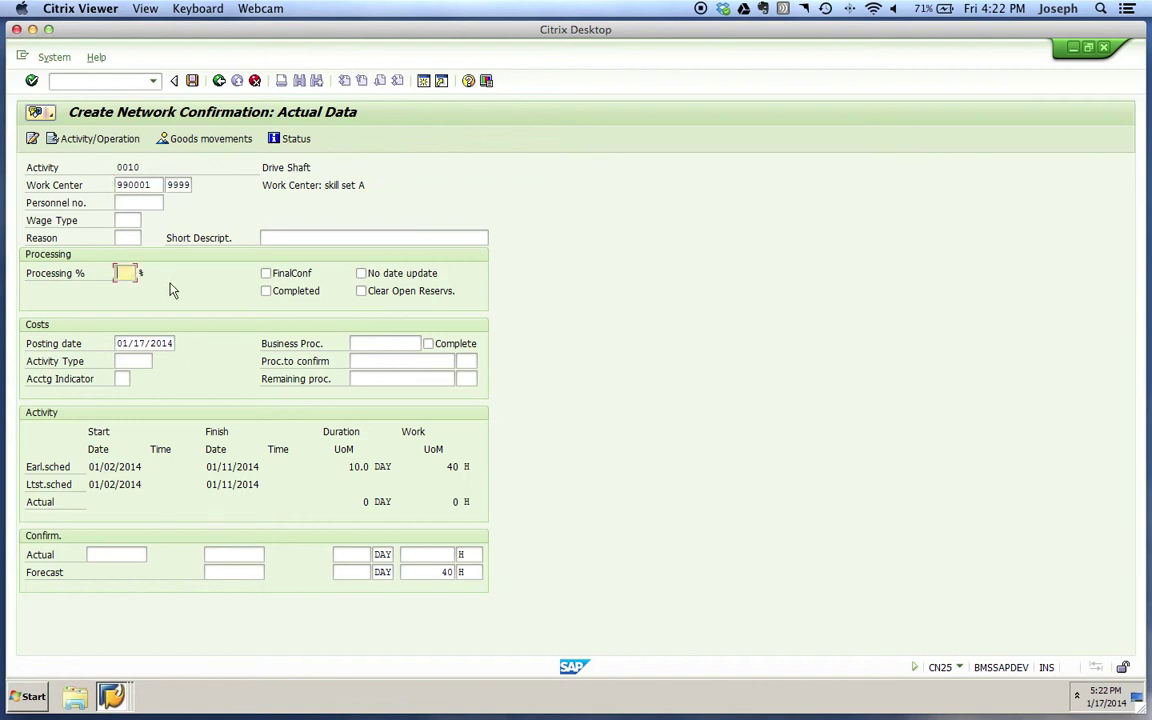
{"action": "type", "text": "100"}
{"action": "key", "text": "Return"}
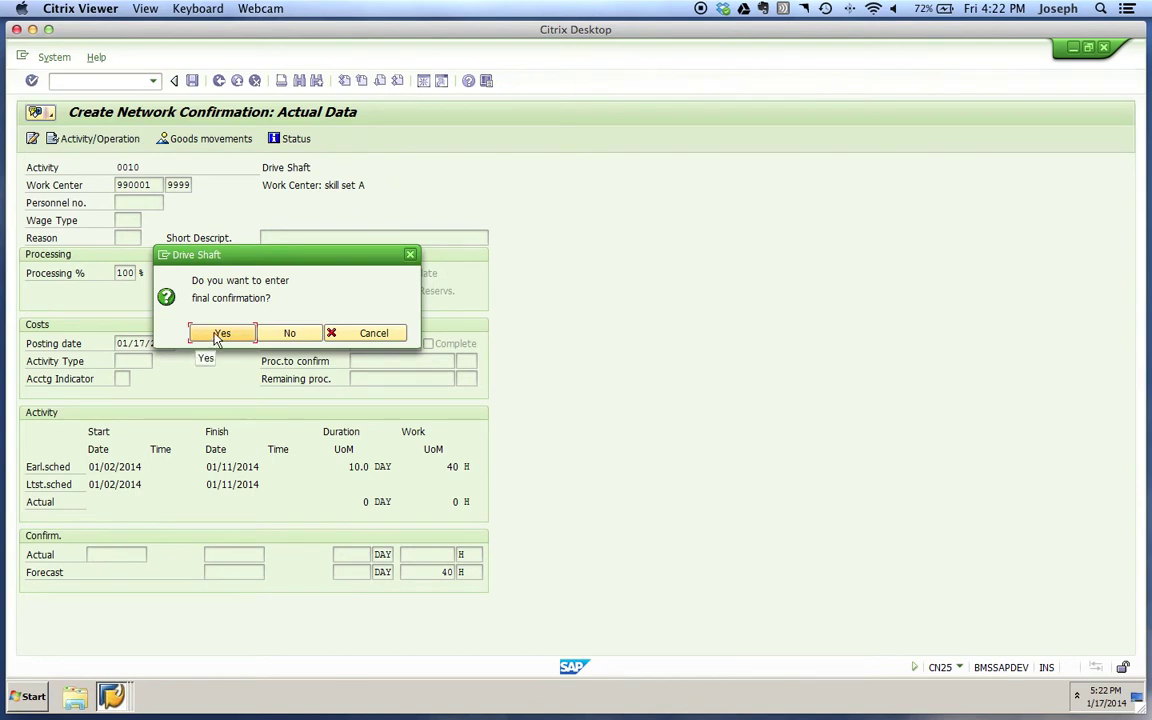
{"action": "left_click", "coordinate": [216, 336]}
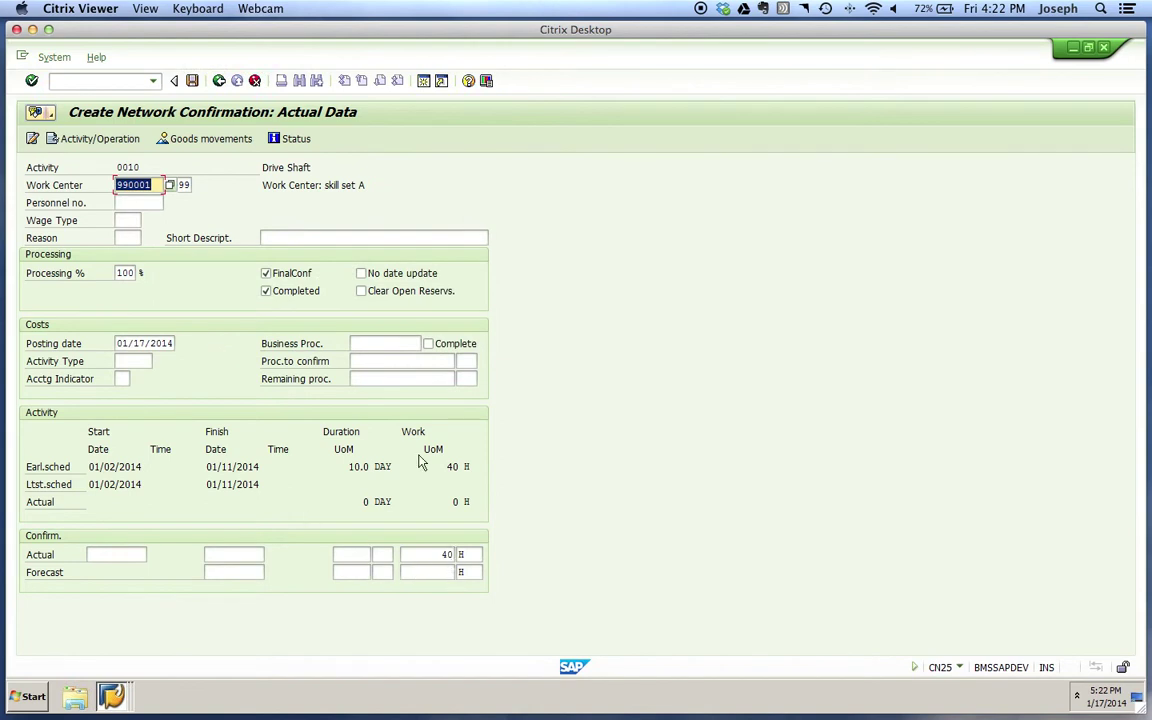
{"action": "left_click", "coordinate": [193, 82]}
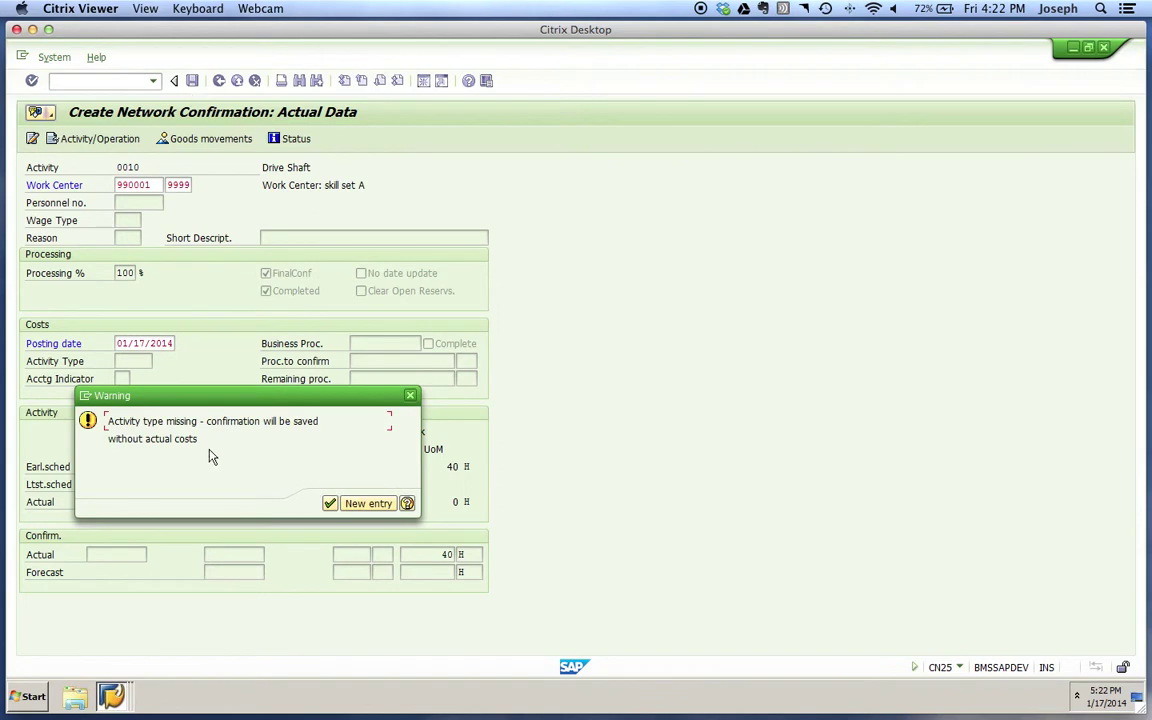
{"action": "left_click", "coordinate": [331, 505]}
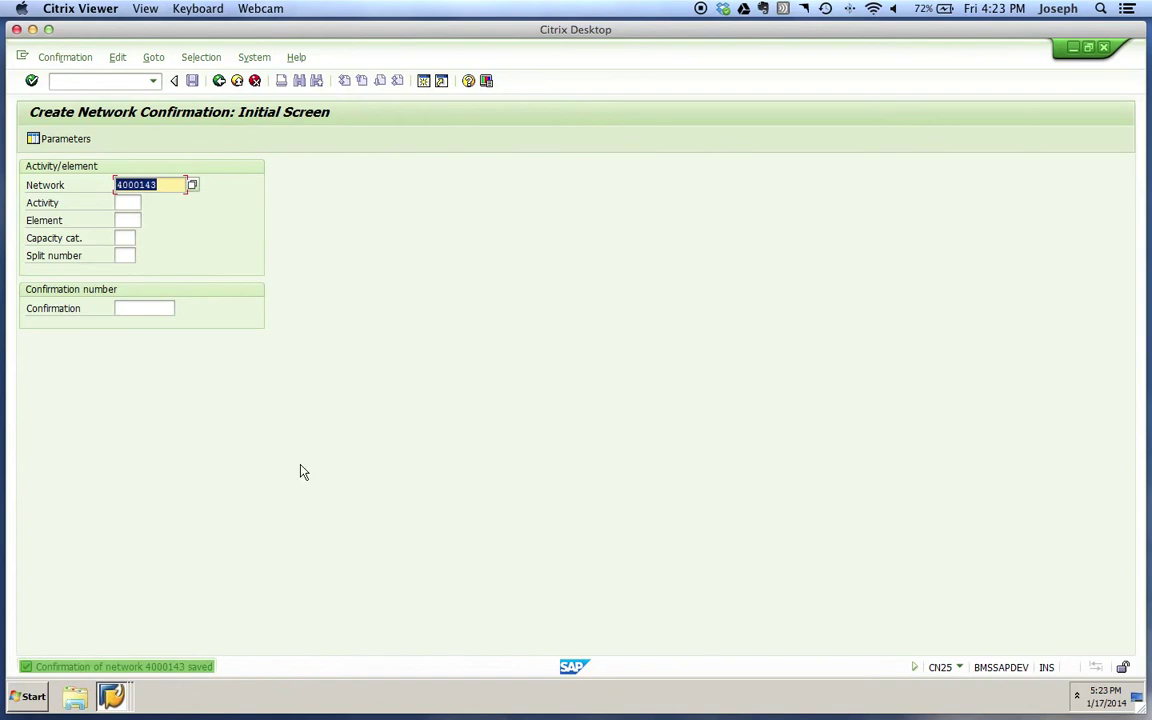
Step: From SAP Easy Access, rerun /ncj20n from history and open Boat Demo 2 (C987601)
{"action": "left_click", "coordinate": [111, 696]}
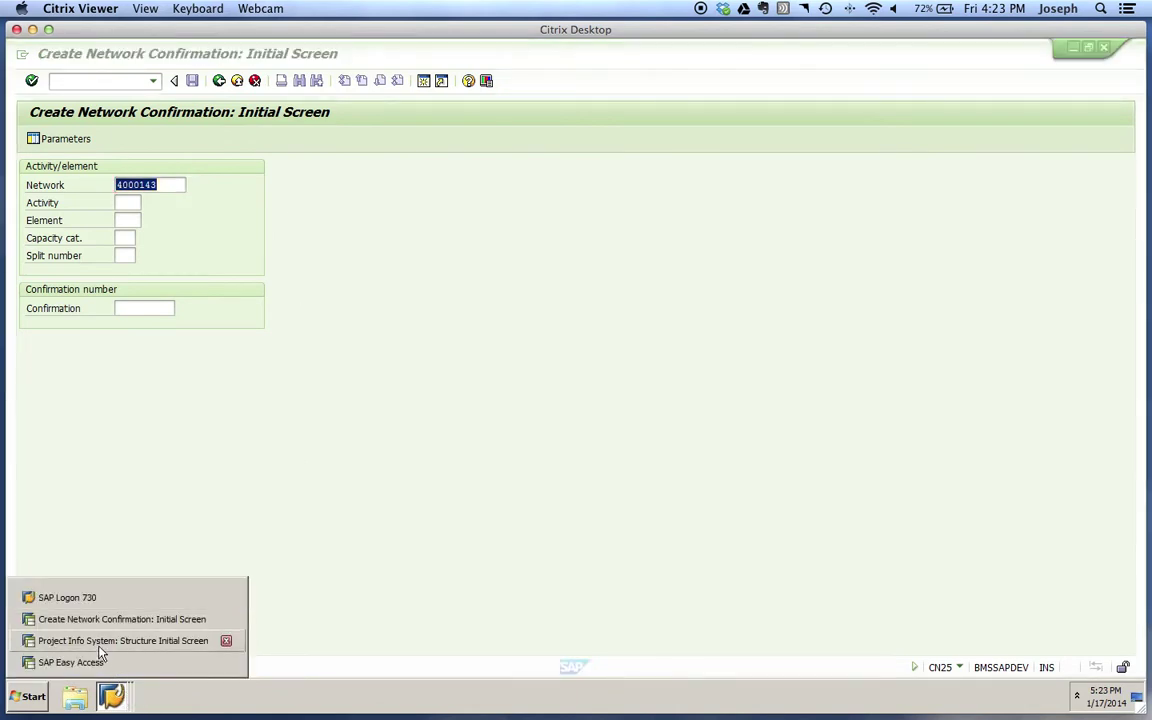
{"action": "left_click", "coordinate": [70, 662]}
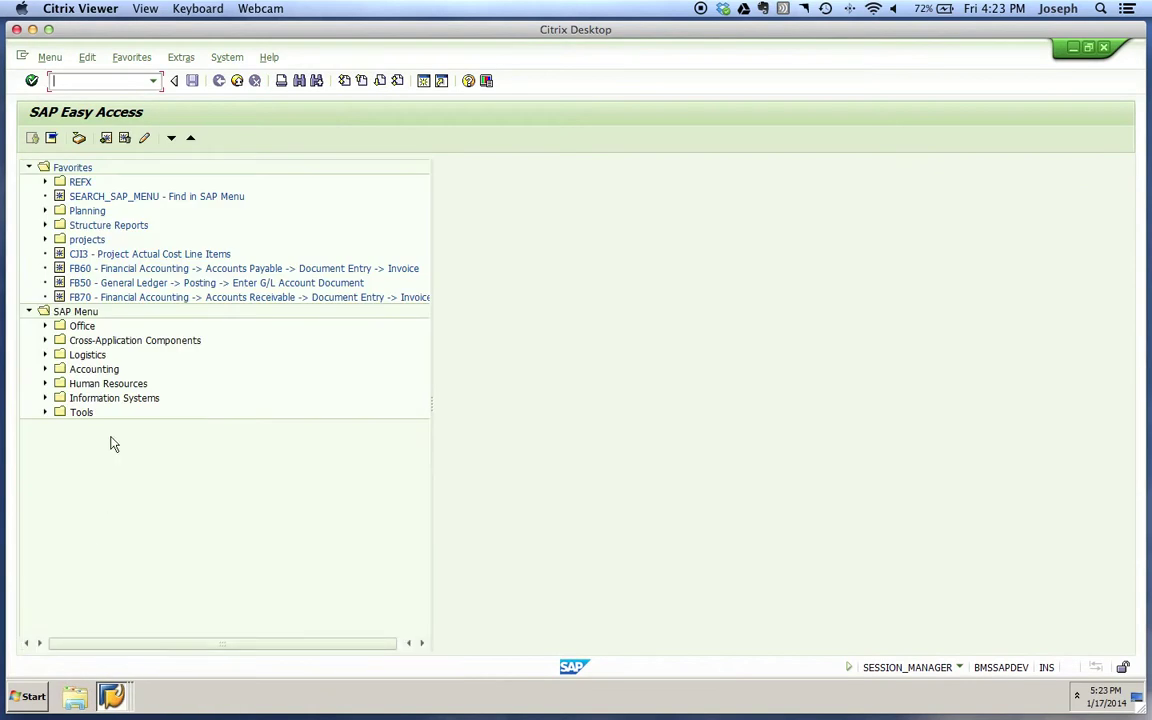
{"action": "left_click", "coordinate": [155, 84]}
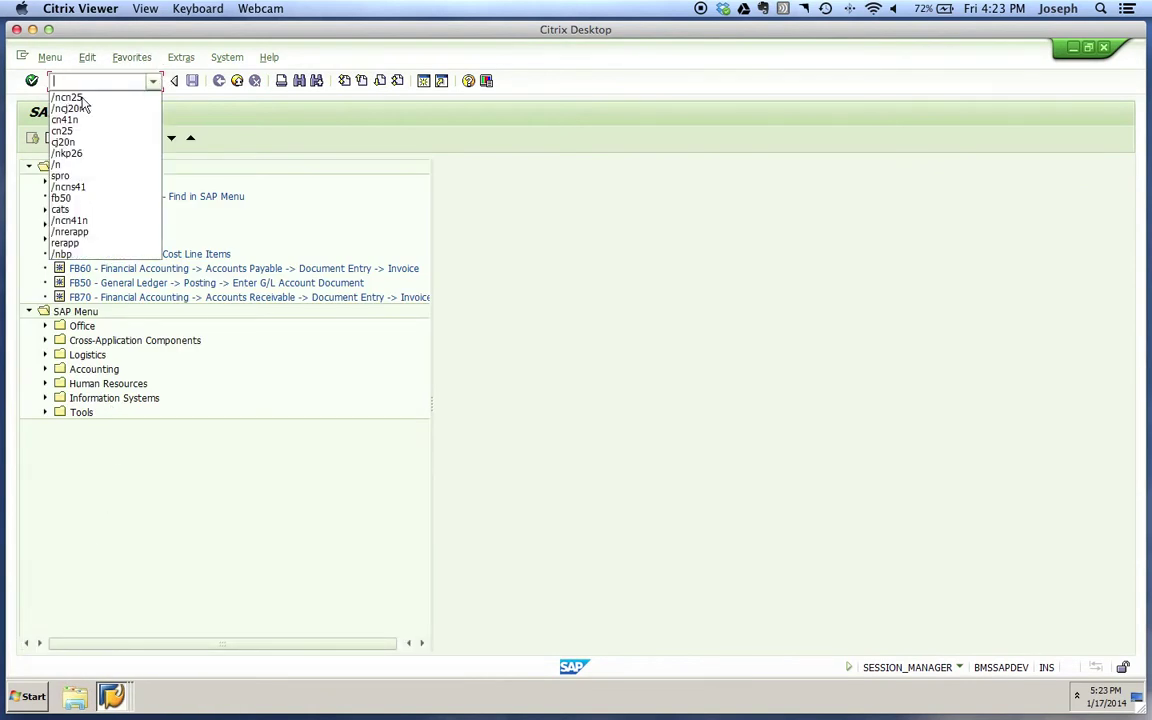
{"action": "left_click", "coordinate": [72, 96]}
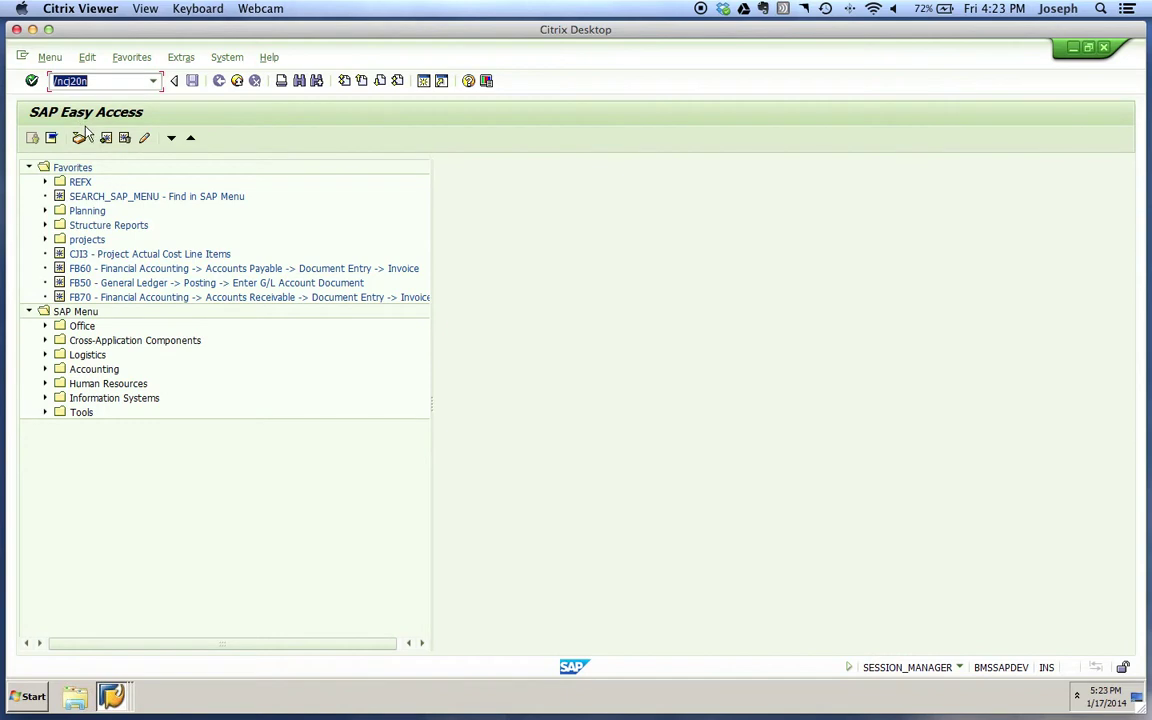
{"action": "key", "text": "Return"}
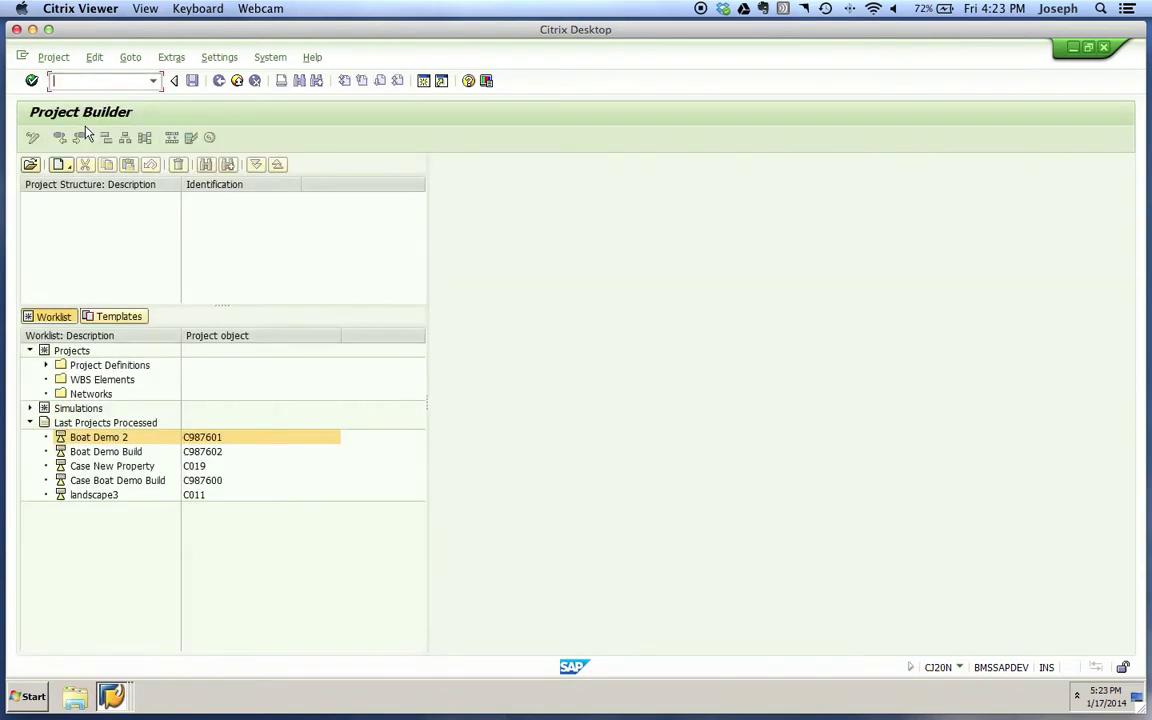
{"action": "left_click", "coordinate": [200, 441]}
{"action": "double_click", "coordinate": [200, 441]}
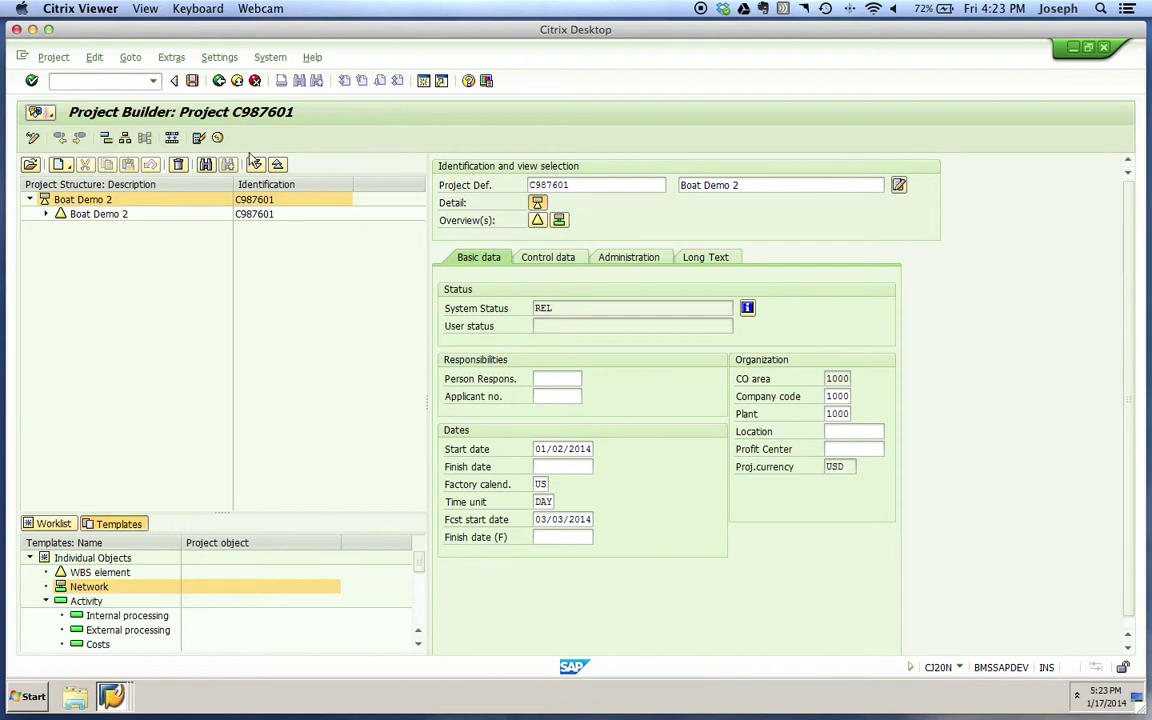
Step: Expand the project and widen the planning board table to show dates and Drive Shaft's 40.0 H actual work
{"action": "left_click", "coordinate": [105, 139]}
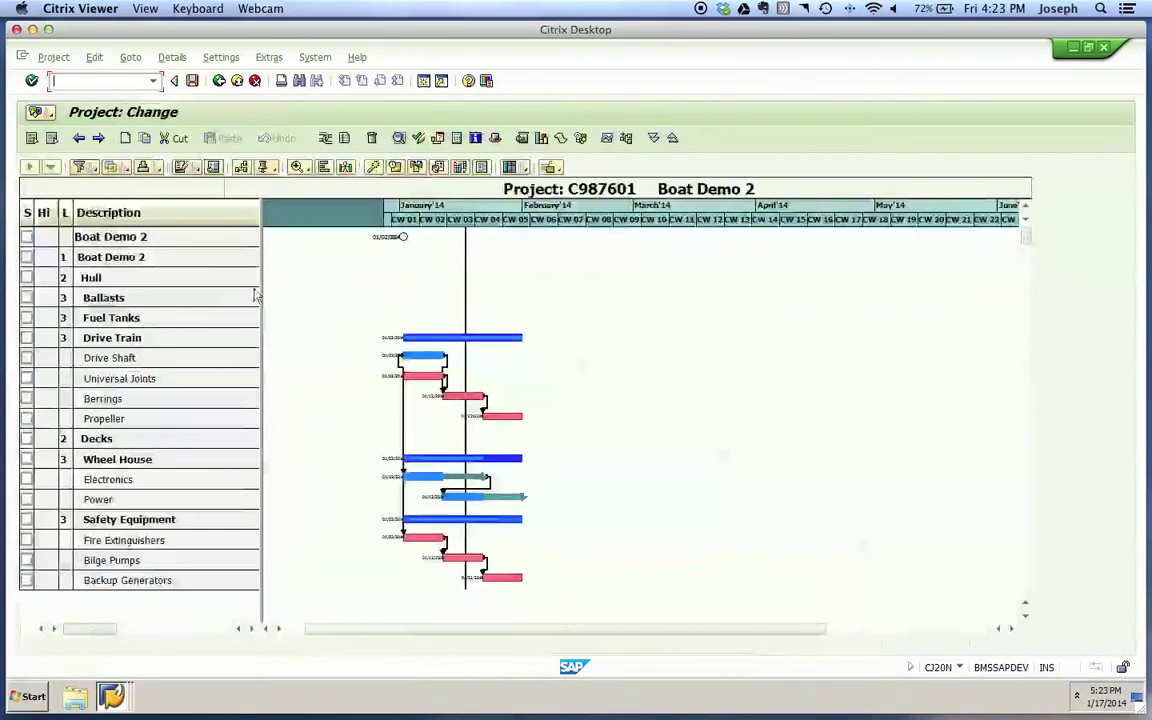
{"action": "left_click_drag", "start_coordinate": [259, 358], "coordinate": [715, 336]}
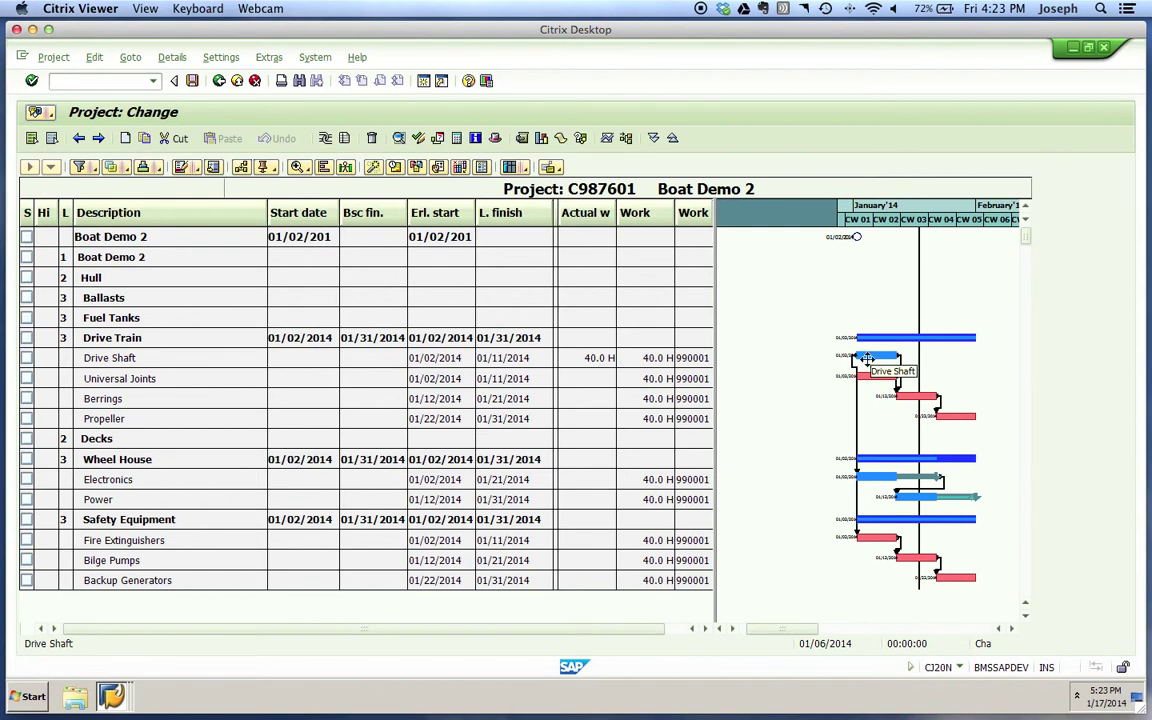
Step: Shift the table–Gantt splitter left to widen the Boat Demo 2 Gantt chart
{"action": "left_click_drag", "start_coordinate": [713, 327], "coordinate": [653, 328]}
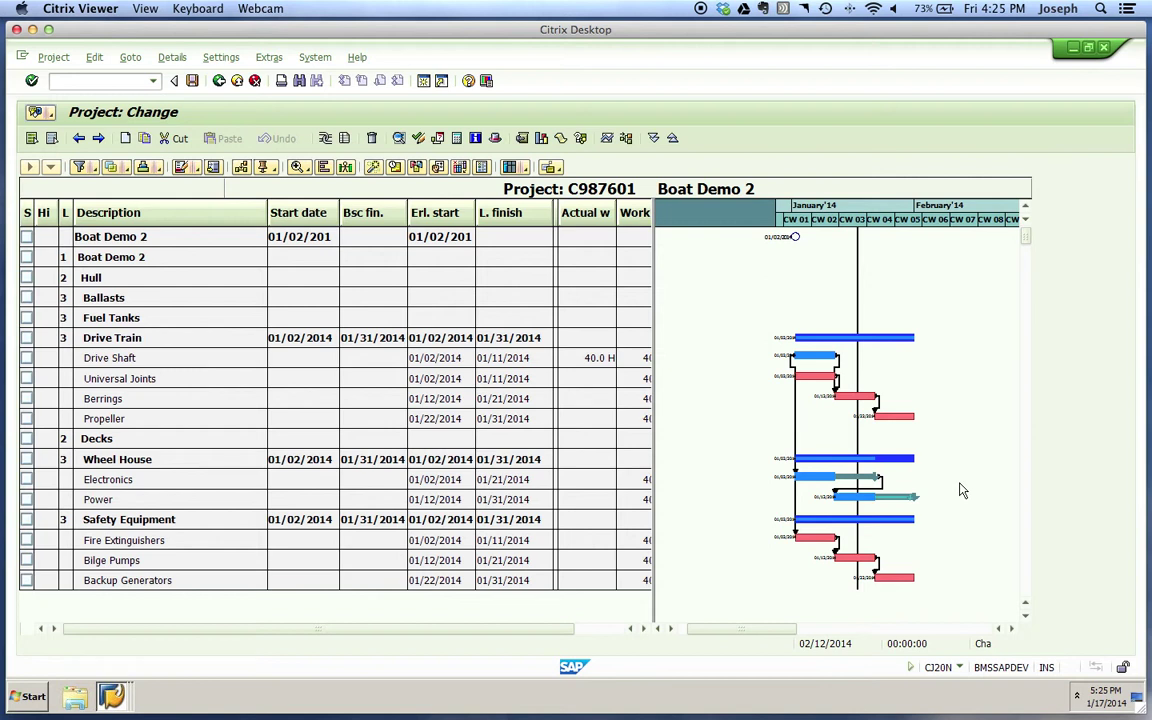
{"action": "left_click", "coordinate": [483, 170]}
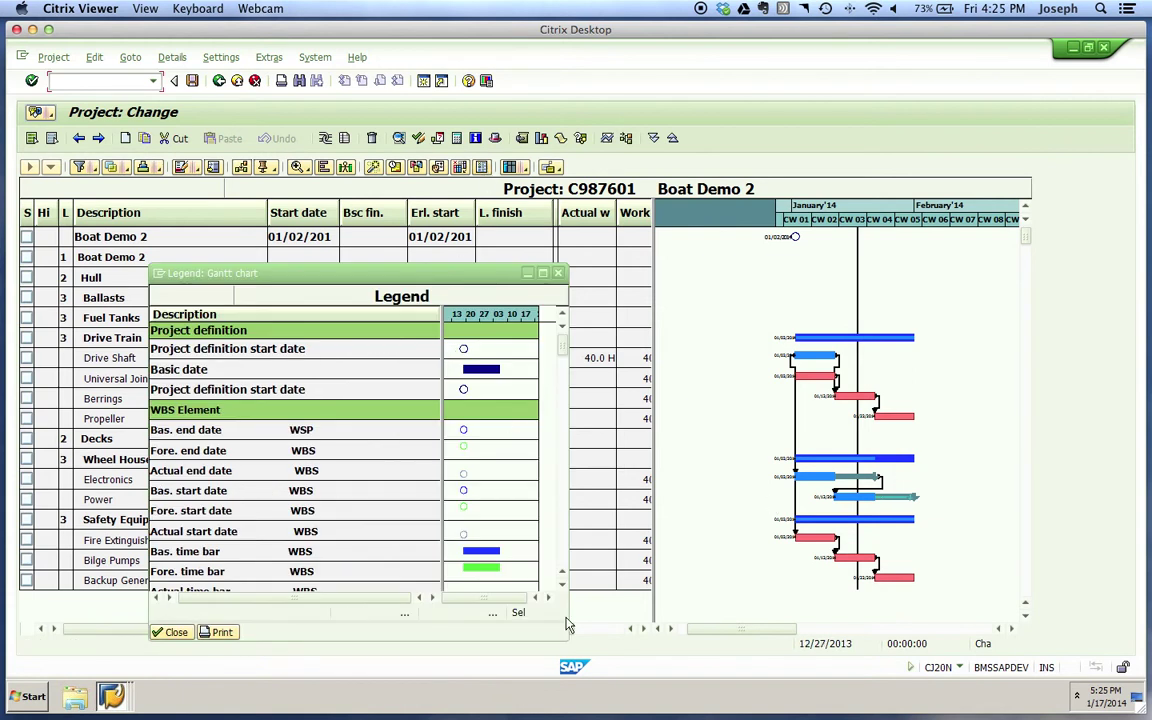
{"action": "left_click", "coordinate": [562, 587]}
{"action": "left_click", "coordinate": [562, 587]}
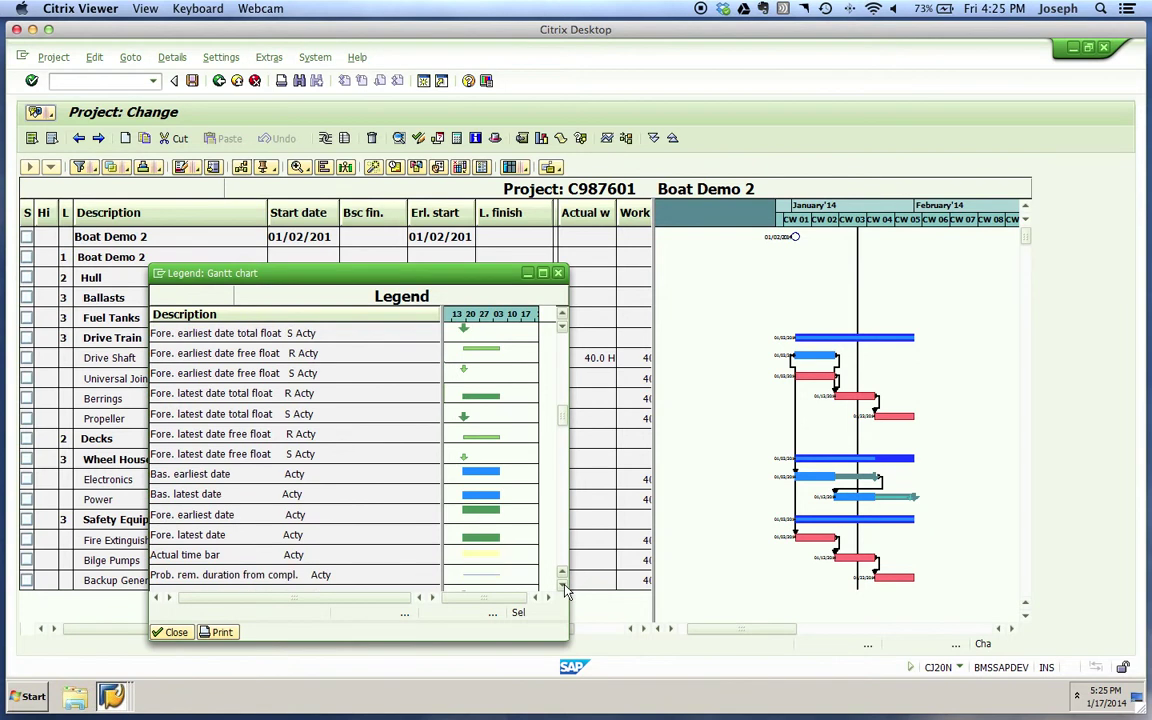
{"action": "left_click", "coordinate": [563, 317]}
{"action": "left_click", "coordinate": [563, 317]}
{"action": "left_click", "coordinate": [563, 317]}
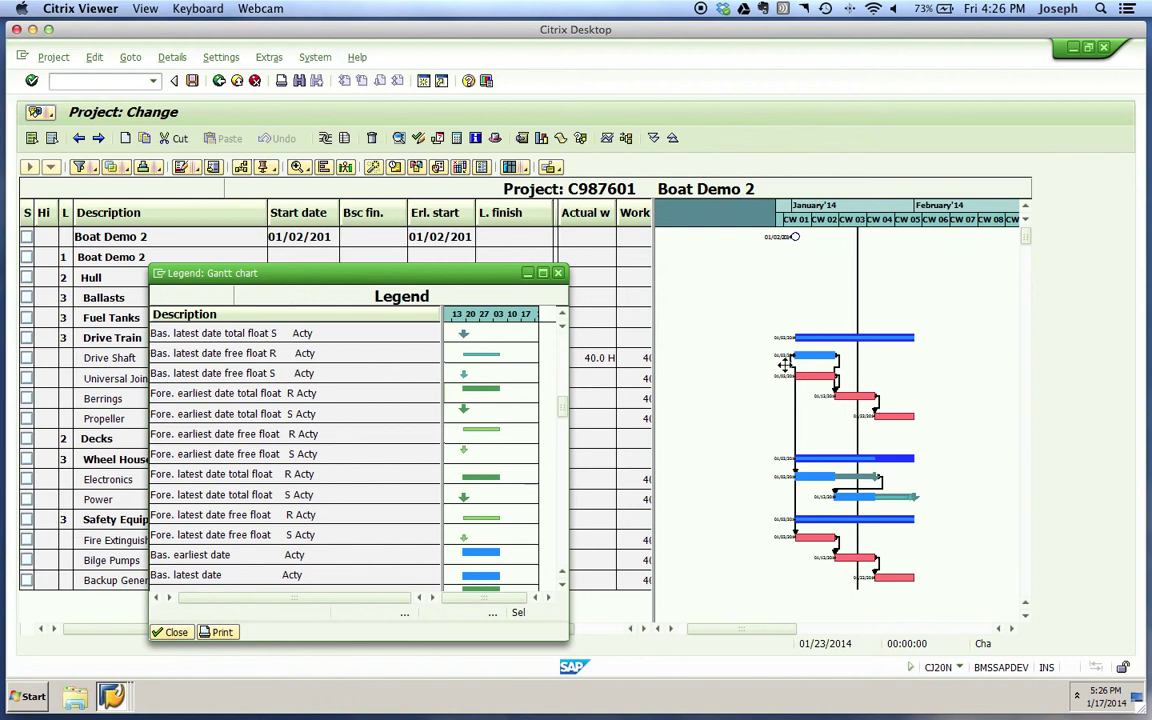
{"action": "left_click", "coordinate": [558, 274]}
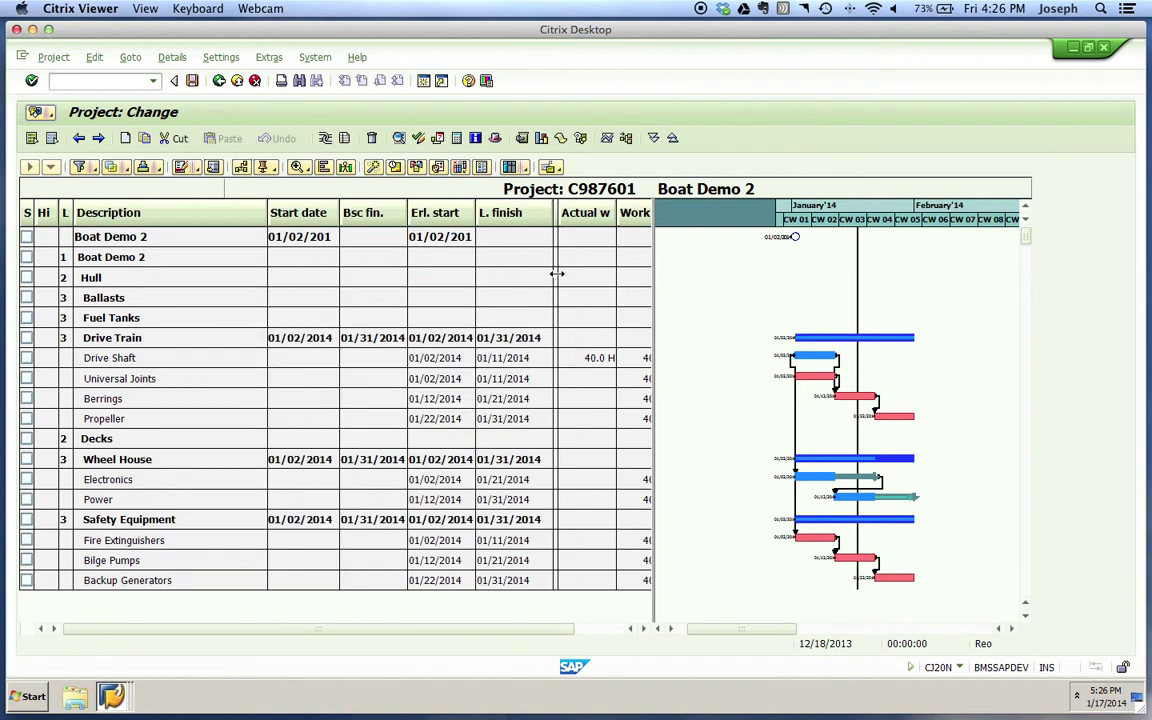